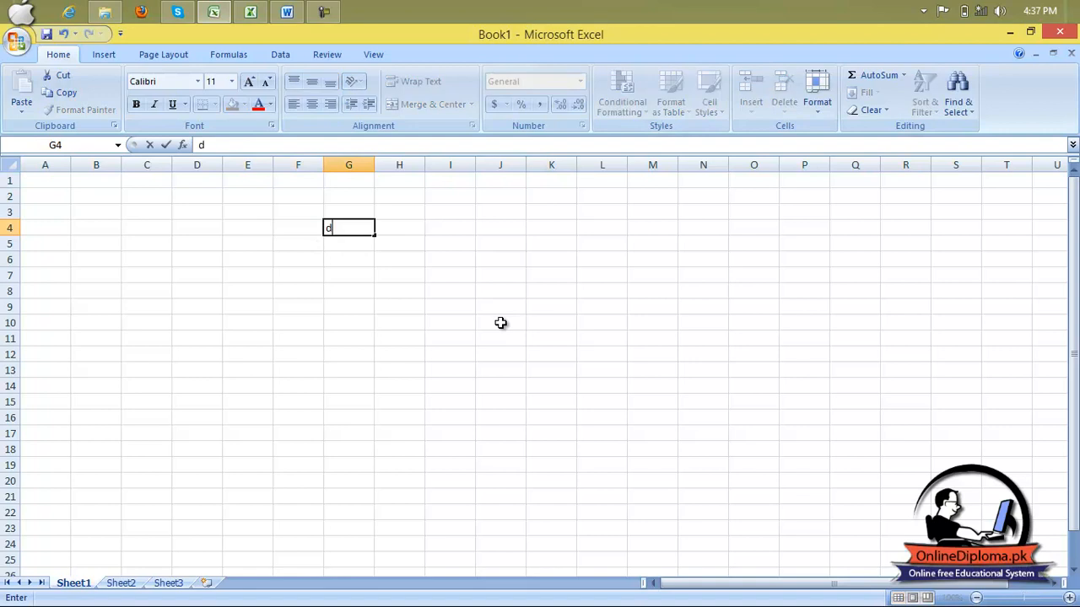
Finish entering the title text "date of Birth" in cell G4.
{"action": "key", "text": "BackSpace"}
{"action": "type", "text": "e of Birth"}
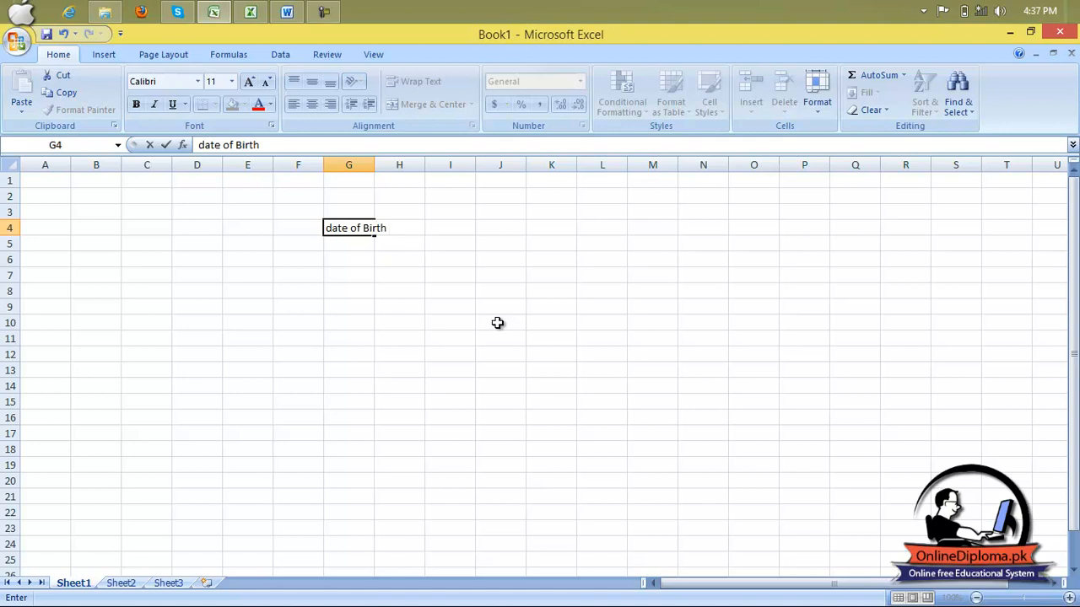
Select row 4 from B to O and give it a yellow fill with red font color.
{"action": "left_click_drag", "start_coordinate": [108, 230], "coordinate": [771, 229]}
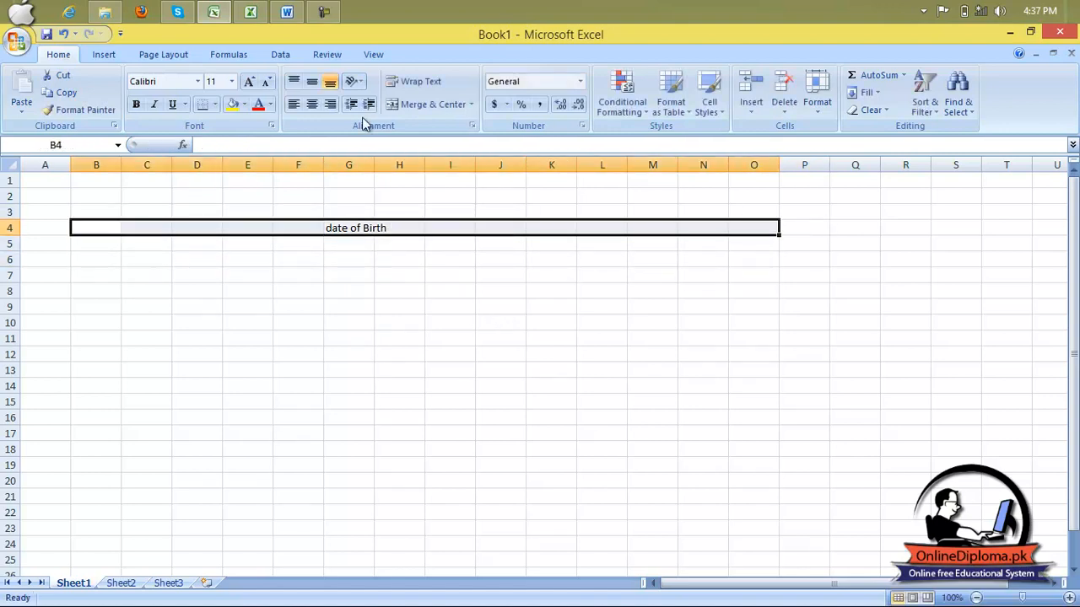
{"action": "left_click", "coordinate": [232, 108]}
{"action": "left_click", "coordinate": [259, 108]}
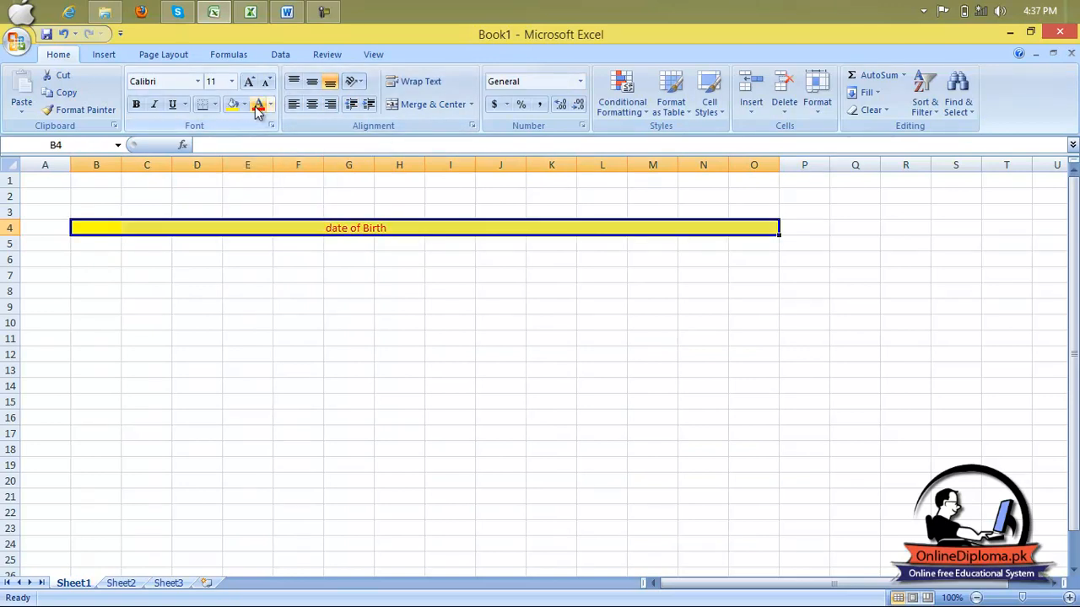
Enlarge the title font to 16 and merge and center it across B4:O4.
{"action": "left_click", "coordinate": [250, 83]}
{"action": "left_click", "coordinate": [249, 83]}
{"action": "left_click", "coordinate": [249, 85]}
{"action": "left_click", "coordinate": [441, 107]}
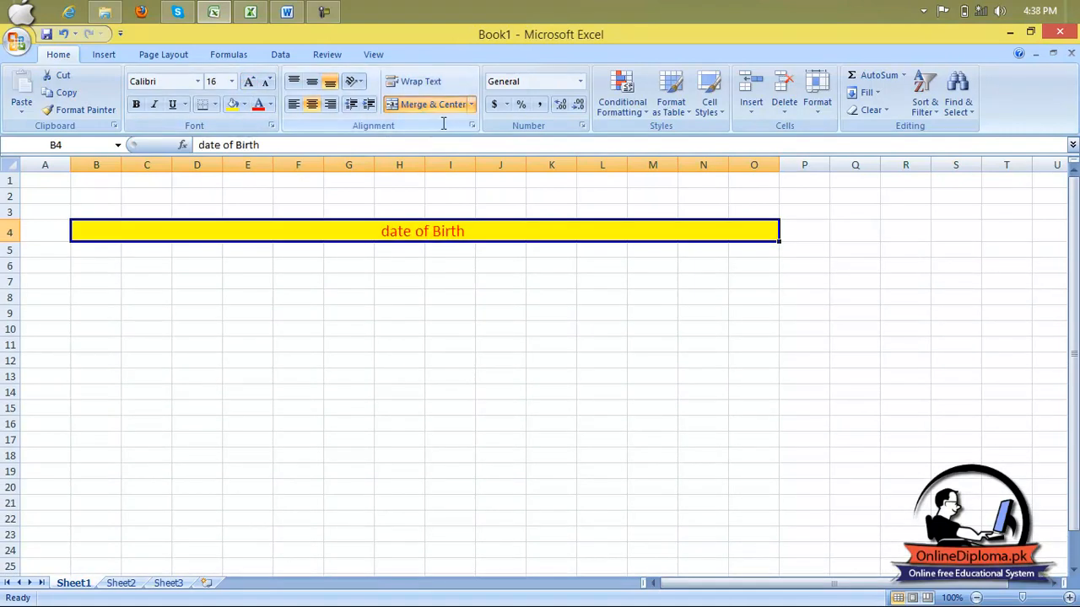
Make the title bold and enlarge its font two more sizes.
{"action": "left_click", "coordinate": [139, 107]}
{"action": "left_click", "coordinate": [250, 85]}
{"action": "left_click", "coordinate": [250, 84]}
{"action": "left_click", "coordinate": [114, 255]}
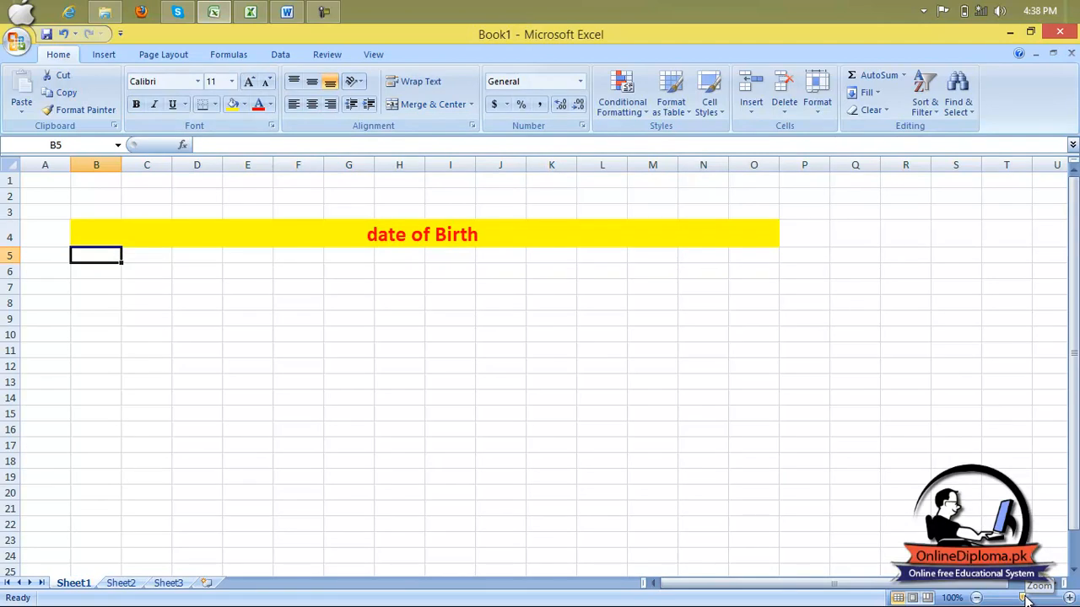
Enter the column header Name in cell C5.
{"action": "left_click_drag", "start_coordinate": [1026, 598], "coordinate": [1031, 600]}
{"action": "left_click", "coordinate": [396, 312]}
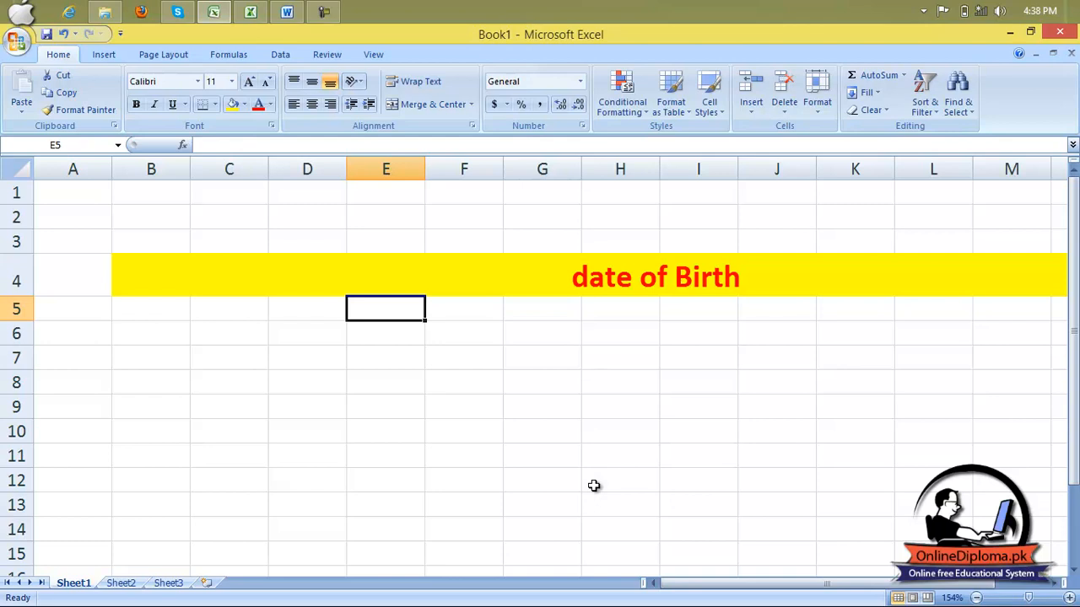
{"action": "key", "text": "Left"}
{"action": "key", "text": "Left"}
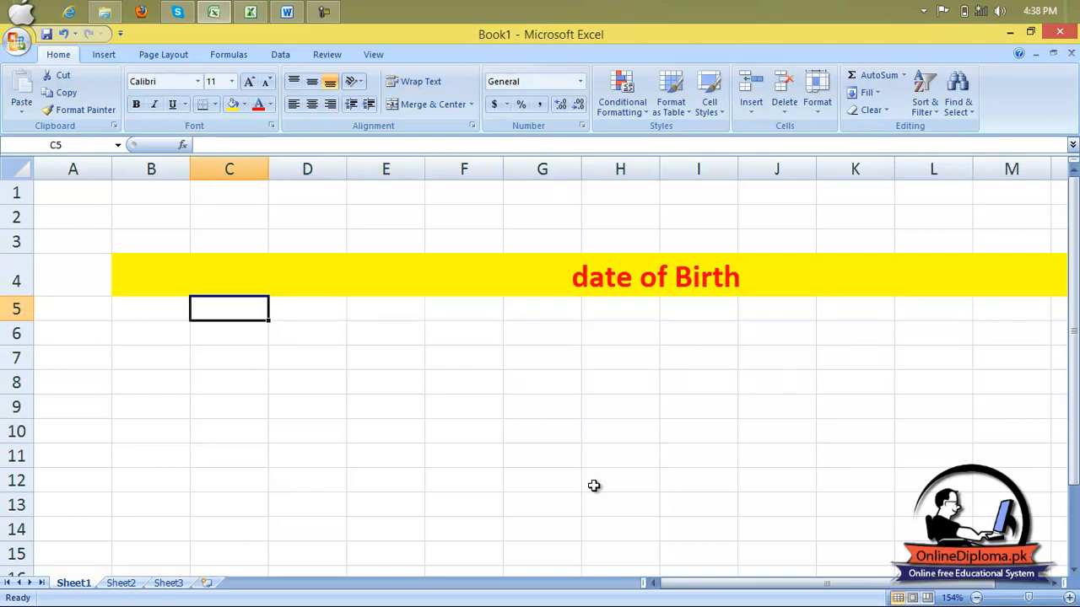
{"action": "type", "text": "Name"}
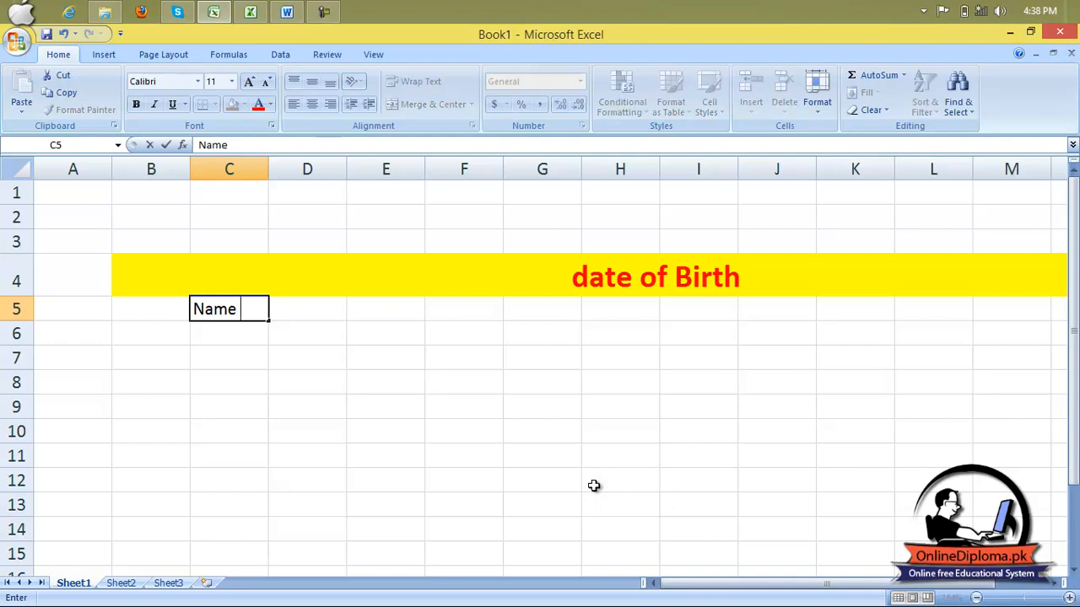
{"action": "key", "text": "Tab"}
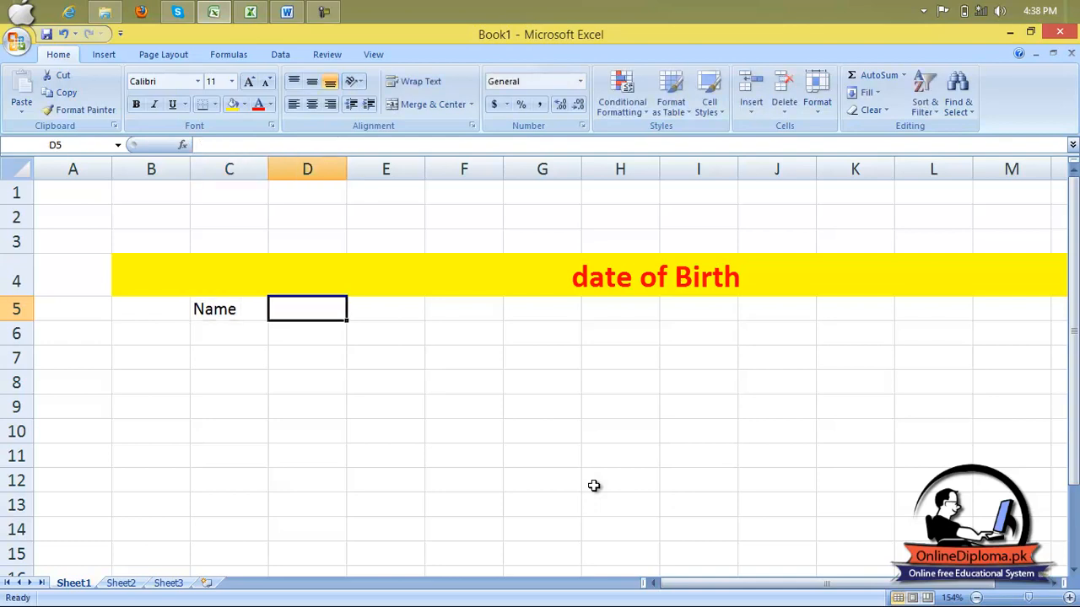
Enter the column header Date of birth in cell D5.
{"action": "type", "text": "Datye"}
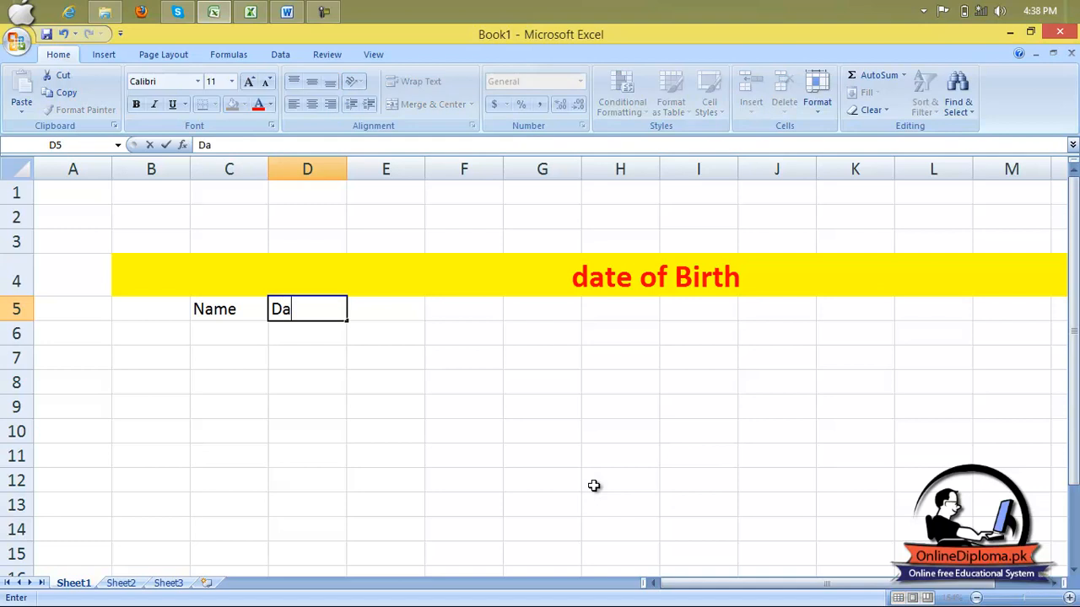
{"action": "key", "text": "BackSpace"}
{"action": "key", "text": "BackSpace"}
{"action": "type", "text": "e of birth"}
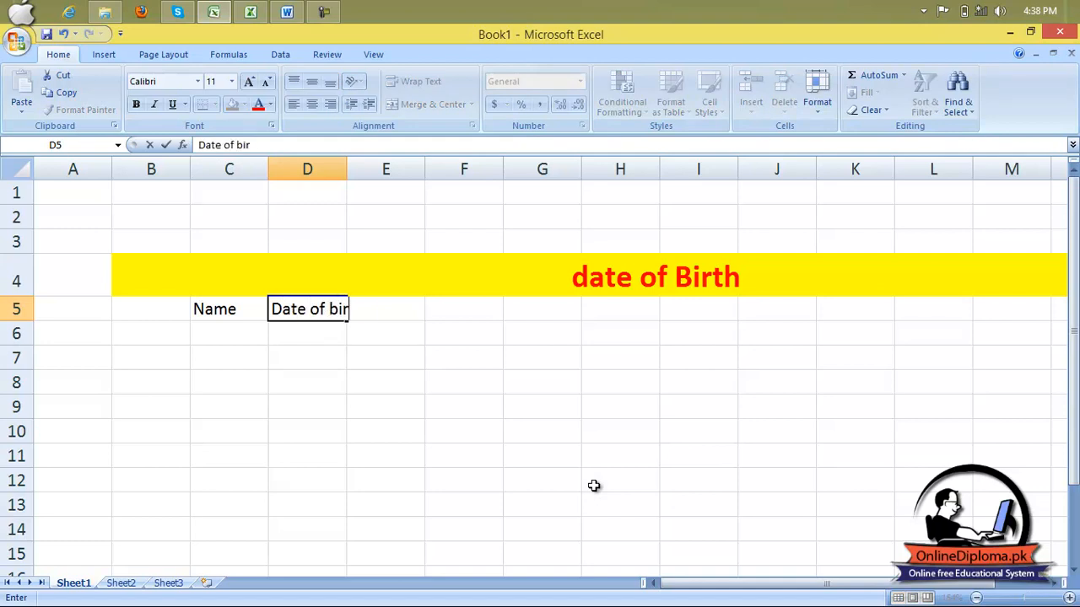
{"action": "key", "text": "Return"}
Enter the first three person names down column C in C6 to C8.
{"action": "key", "text": "Left"}
{"action": "key", "text": "Left"}
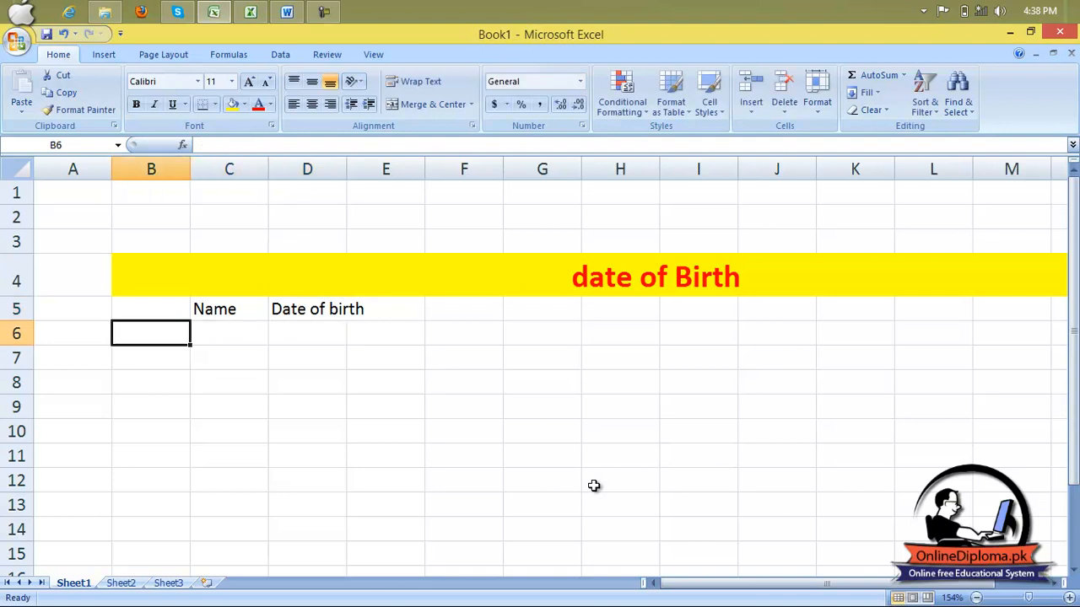
{"action": "key", "text": "Right"}
{"action": "type", "text": "ali"}
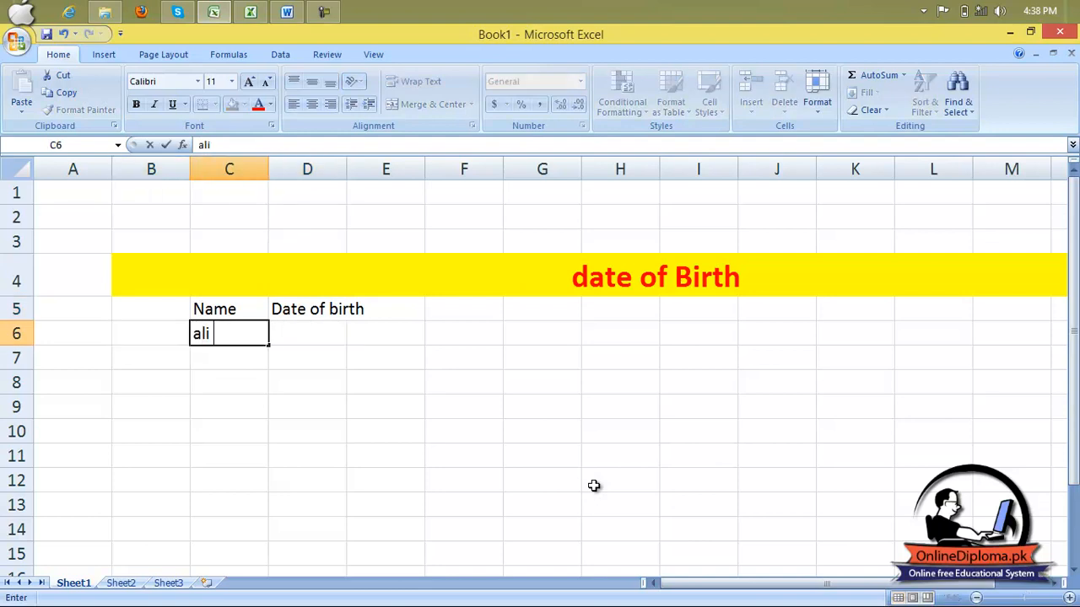
{"action": "key", "text": "Return"}
{"action": "type", "text": "ha"}
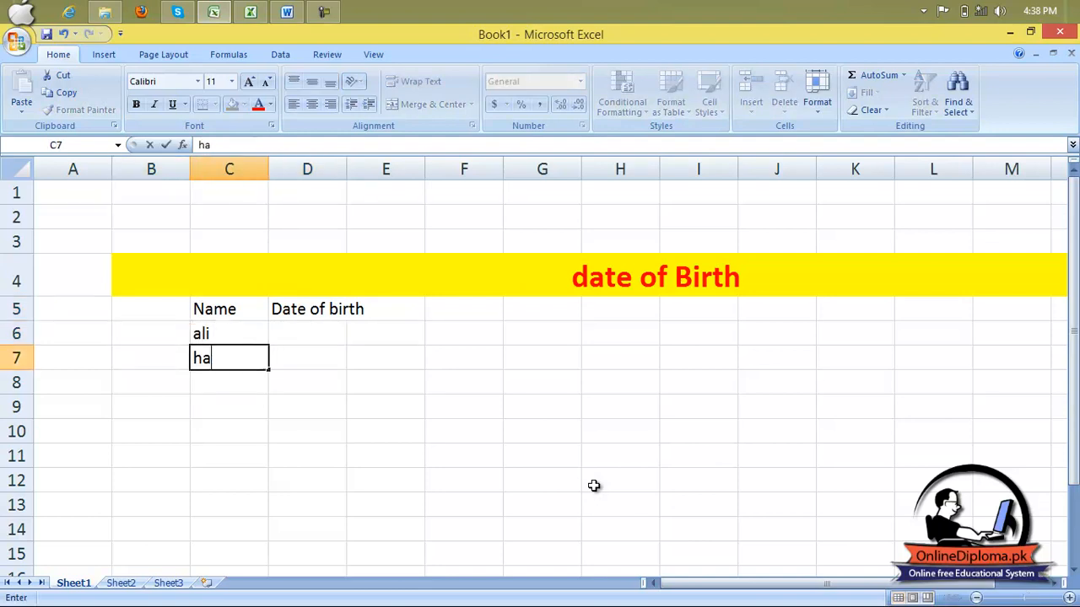
{"action": "type", "text": "mid"}
{"action": "key", "text": "Return"}
{"action": "type", "text": "usman"}
{"action": "key", "text": "Return"}
Enter four more person names down column C in C9 to C12.
{"action": "type", "text": "ee"}
{"action": "key", "text": "BackSpace"}
{"action": "key", "text": "BackSpace"}
{"action": "type", "text": "qa"}
{"action": "key", "text": "BackSpace"}
{"action": "key", "text": "BackSpace"}
{"action": "type", "text": "waqas"}
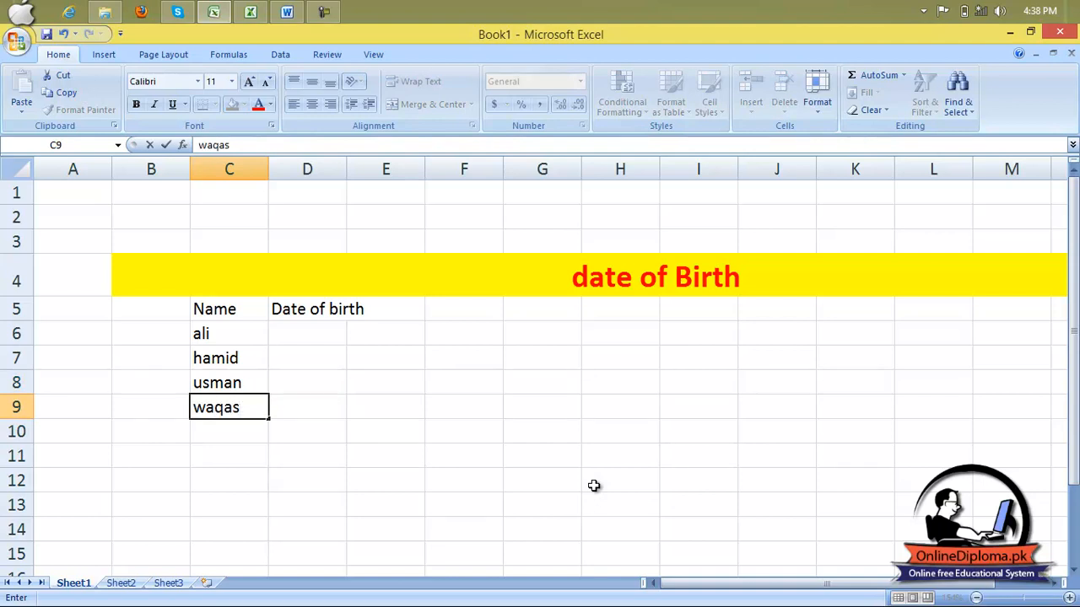
{"action": "key", "text": "Return"}
{"action": "type", "text": "waqa"}
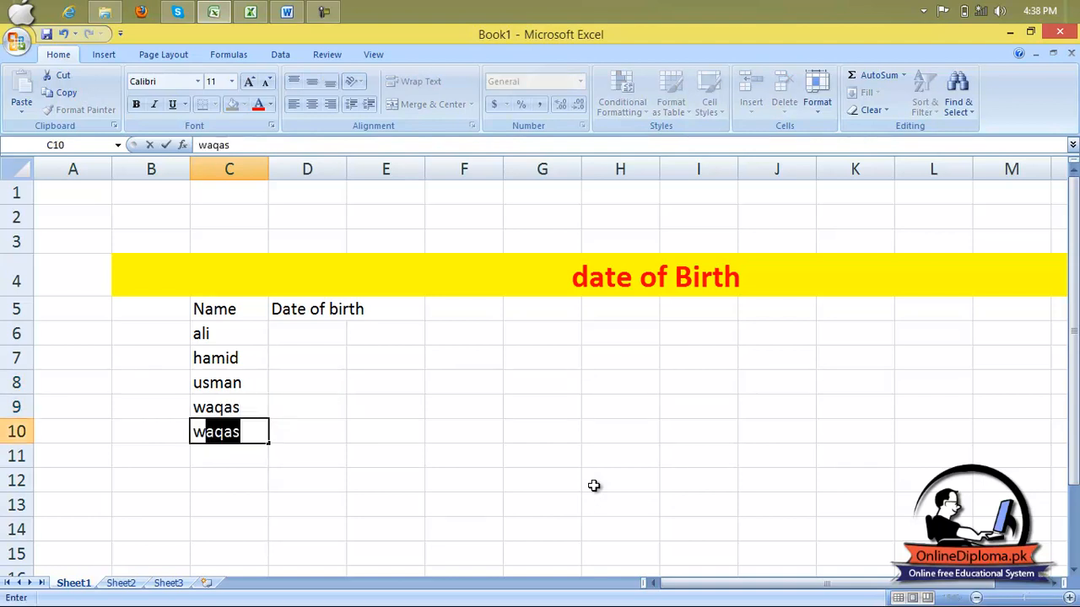
{"action": "type", "text": "r"}
{"action": "key", "text": "Return"}
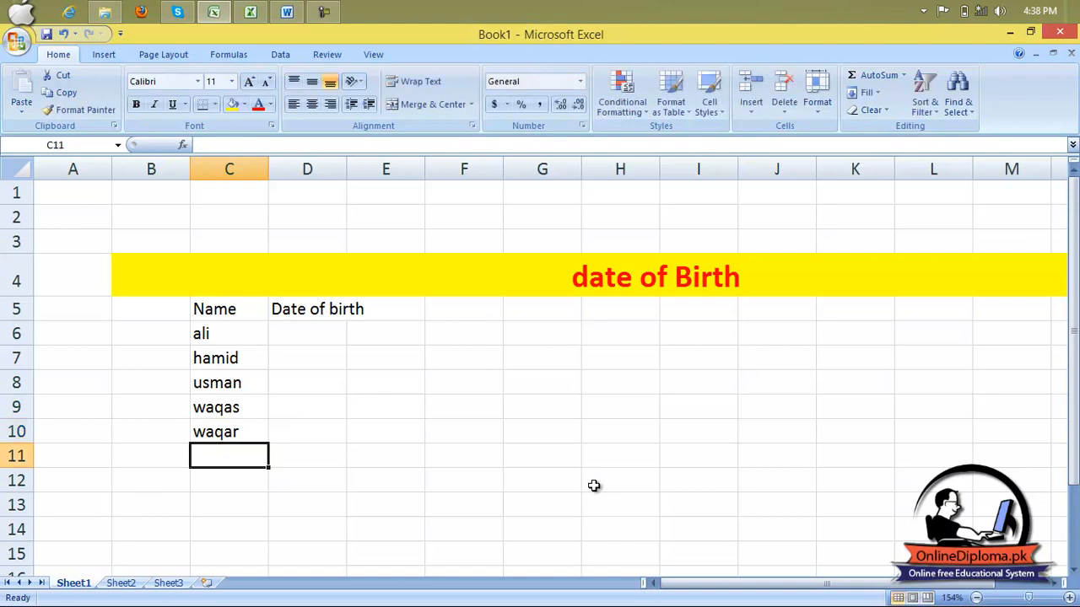
{"action": "type", "text": "babar"}
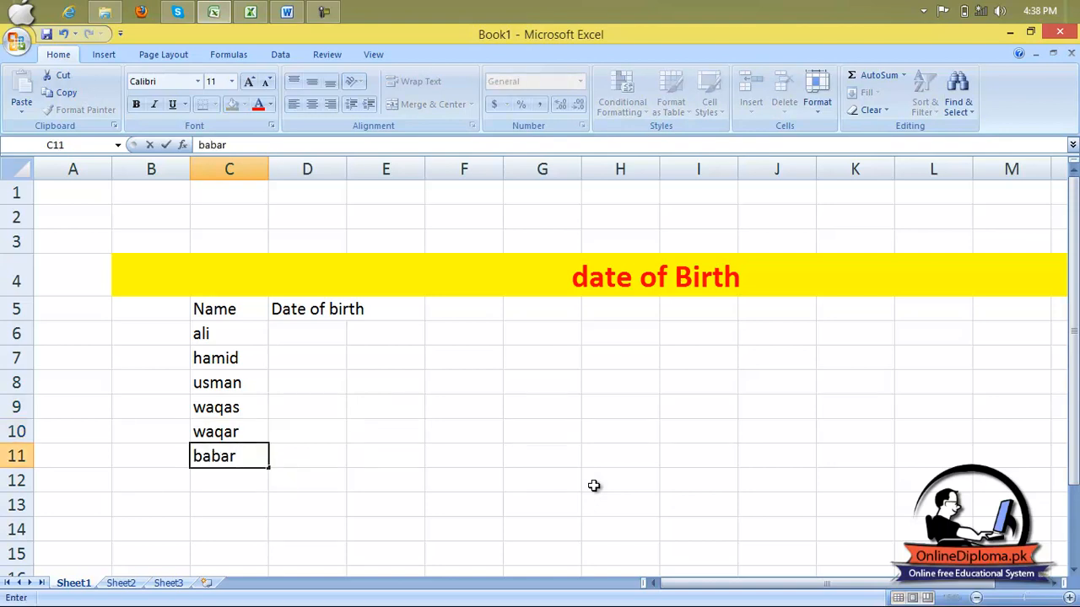
{"action": "key", "text": "Return"}
{"action": "type", "text": "tahir"}
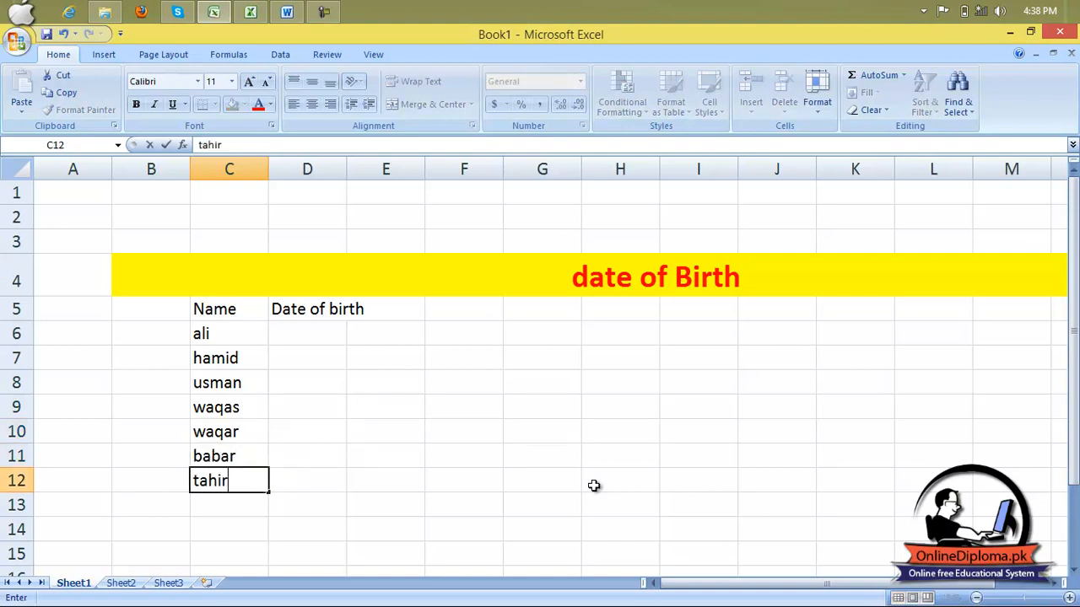
{"action": "key", "text": "Return"}
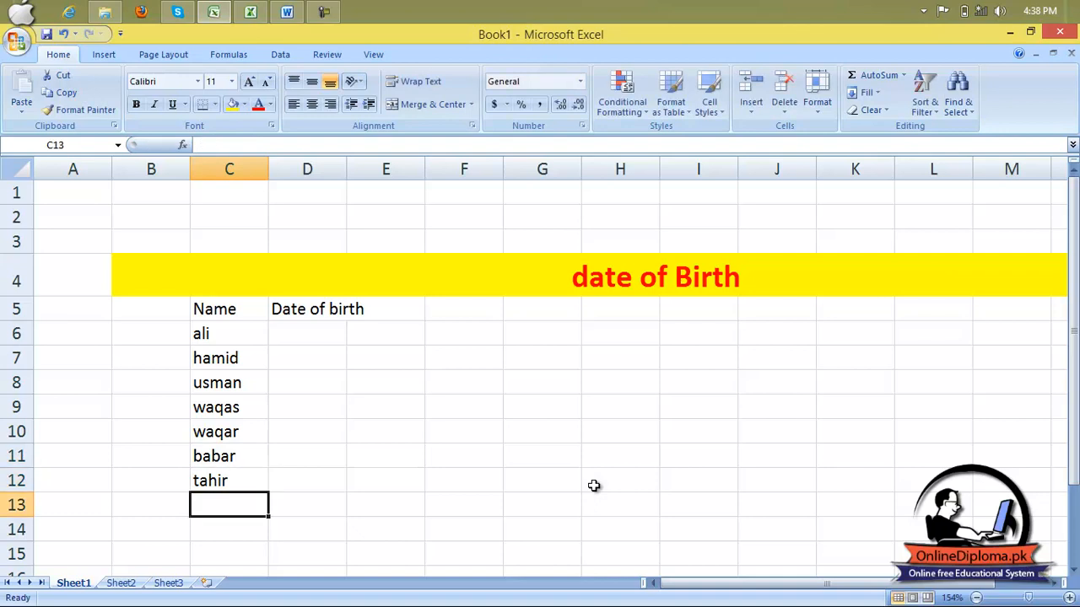
Widen column D to fit the date entries.
{"action": "key", "text": "Right"}
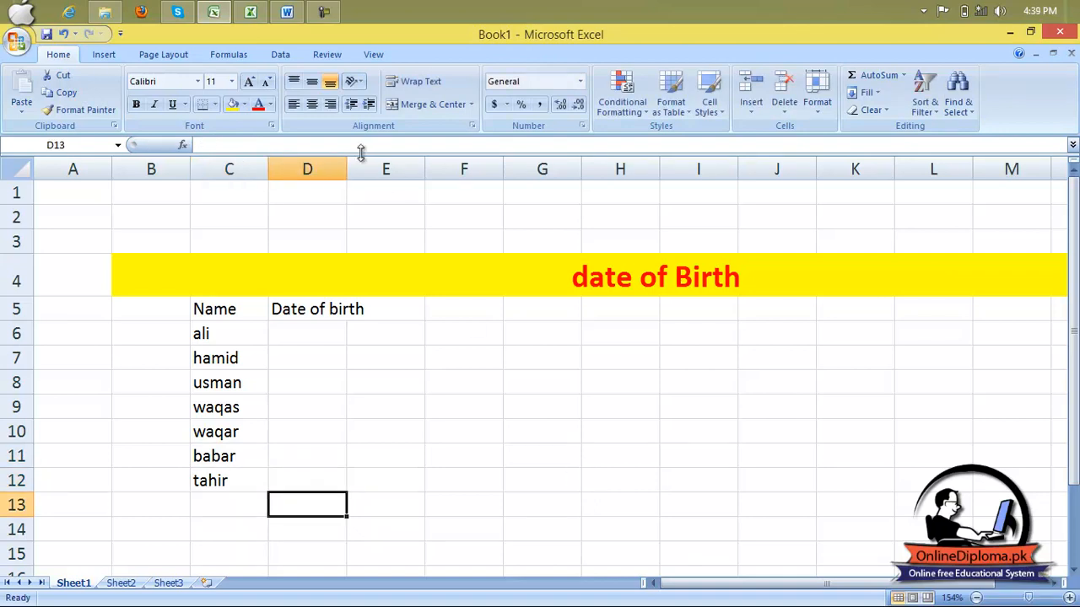
{"action": "left_click_drag", "start_coordinate": [348, 171], "coordinate": [447, 195]}
{"action": "left_click", "coordinate": [382, 335]}
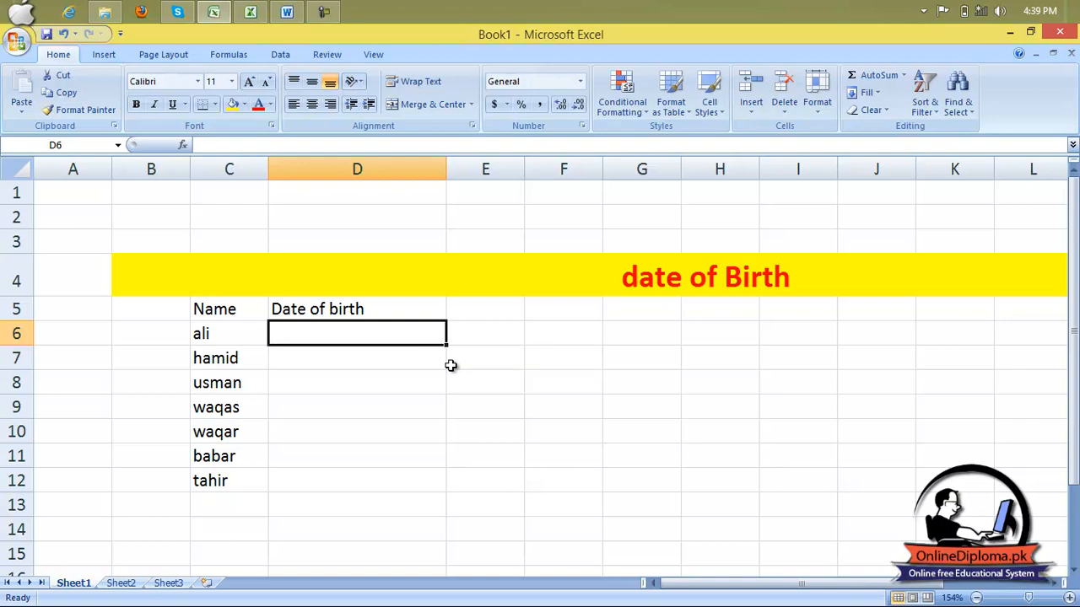
Enter the first person's date of birth in month/day/year form in D6.
{"action": "type", "text": "04"}
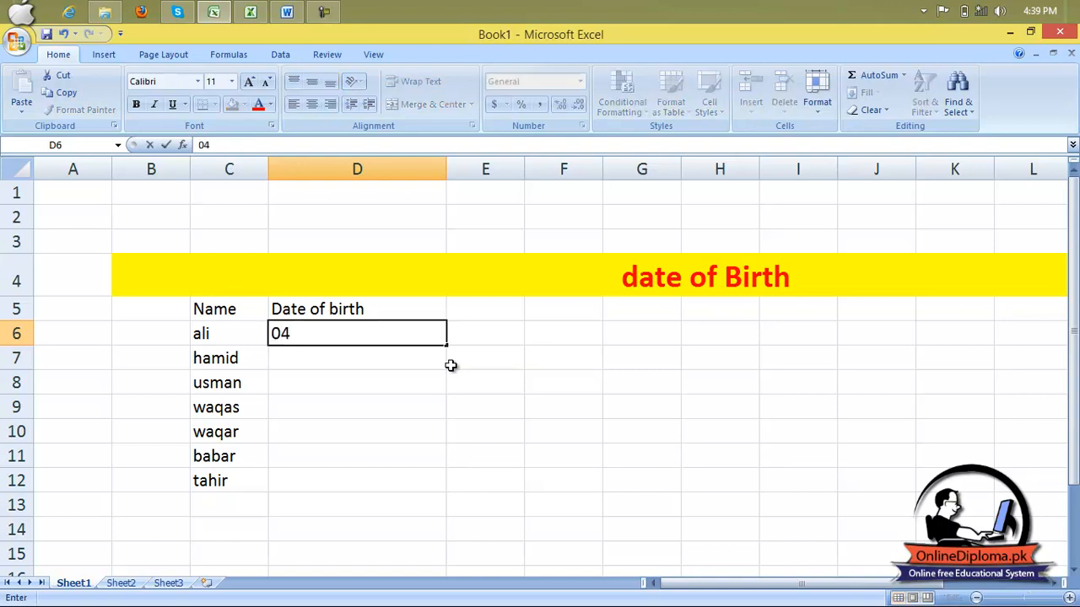
{"action": "type", "text": "/24/19"}
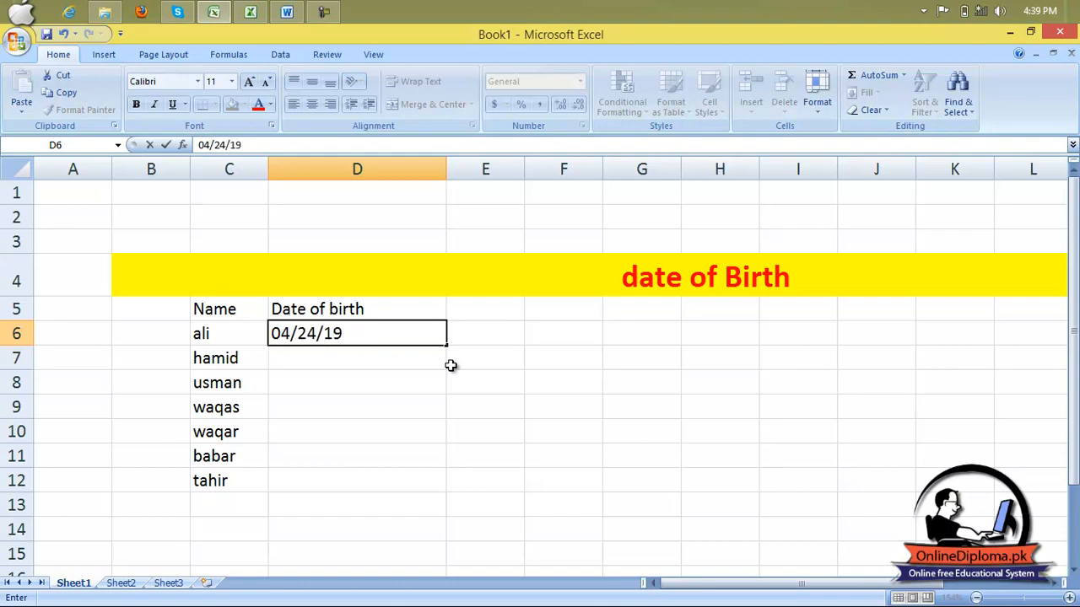
{"action": "type", "text": "90"}
{"action": "key", "text": "Return"}
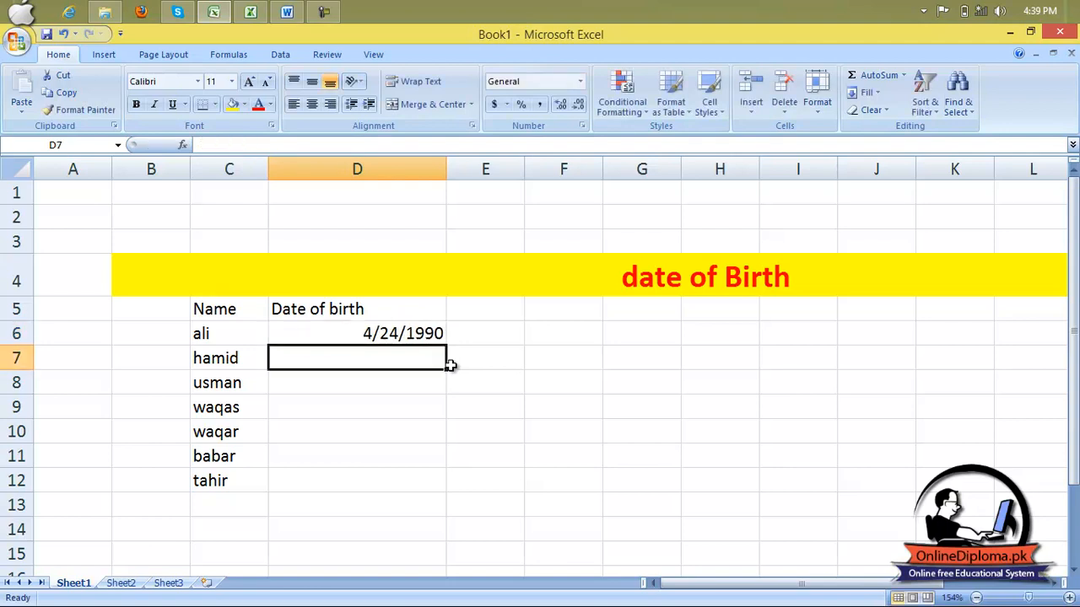
Enter the second person's date of birth in month/day/year form in D7.
{"action": "type", "text": "11/"}
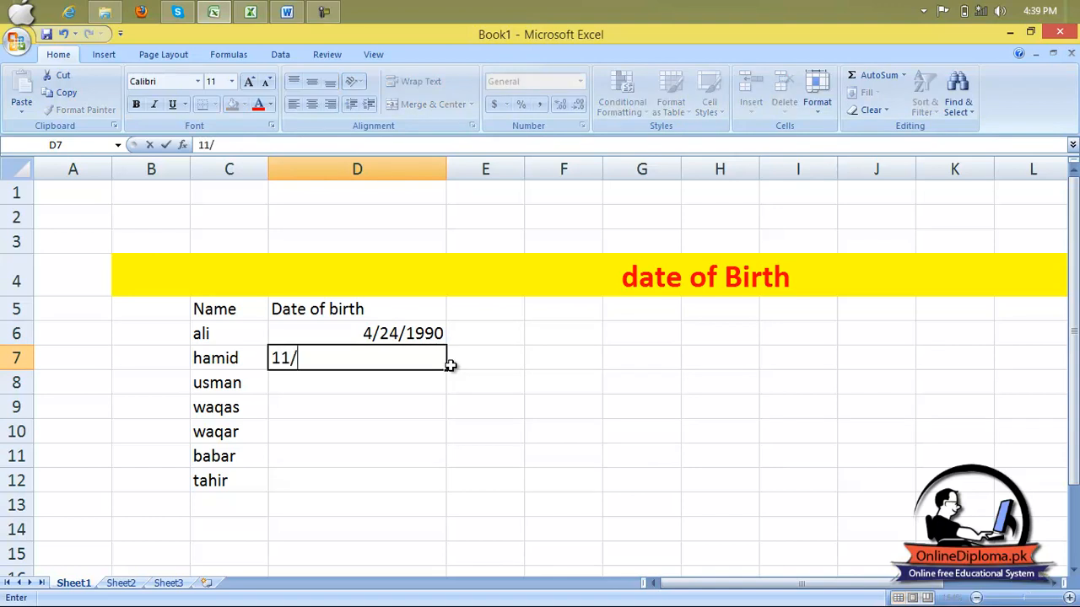
{"action": "type", "text": "12/1970"}
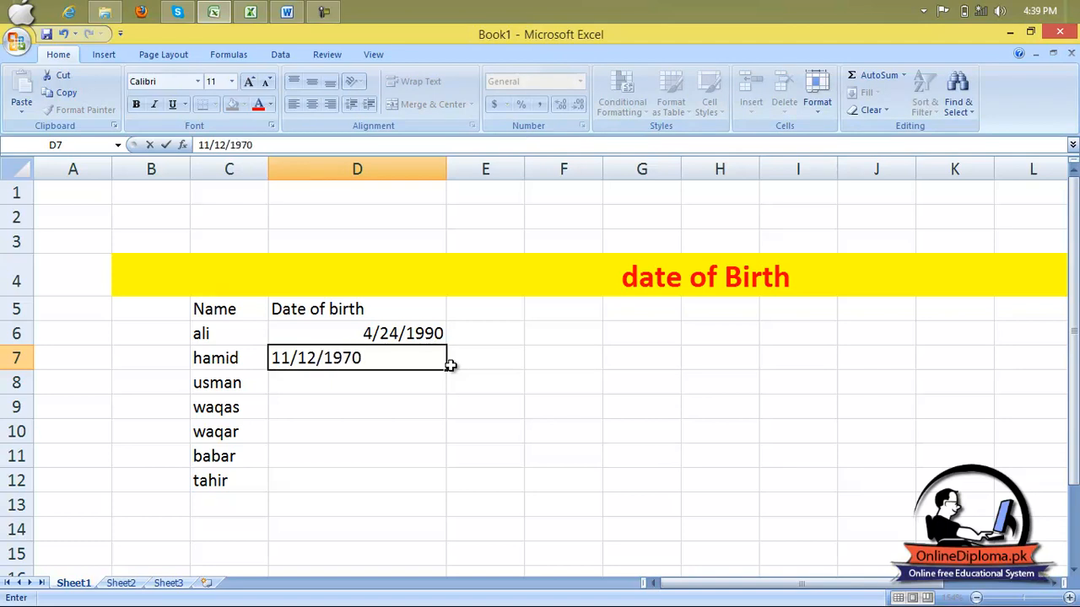
{"action": "key", "text": "Return"}
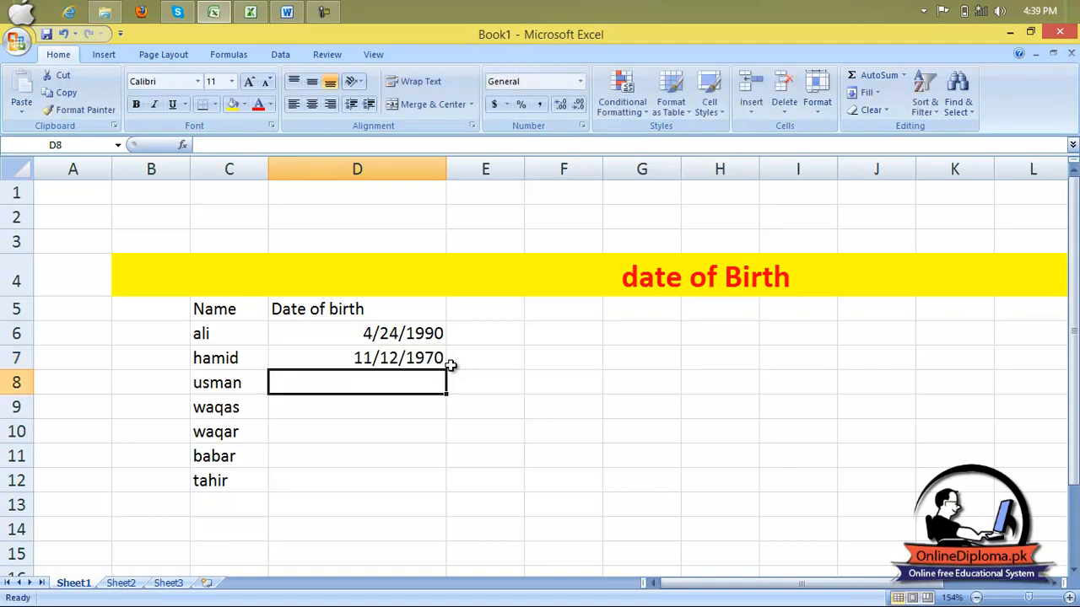
Enter the third person's date of birth in month/day/year form in D8.
{"action": "type", "text": "11"}
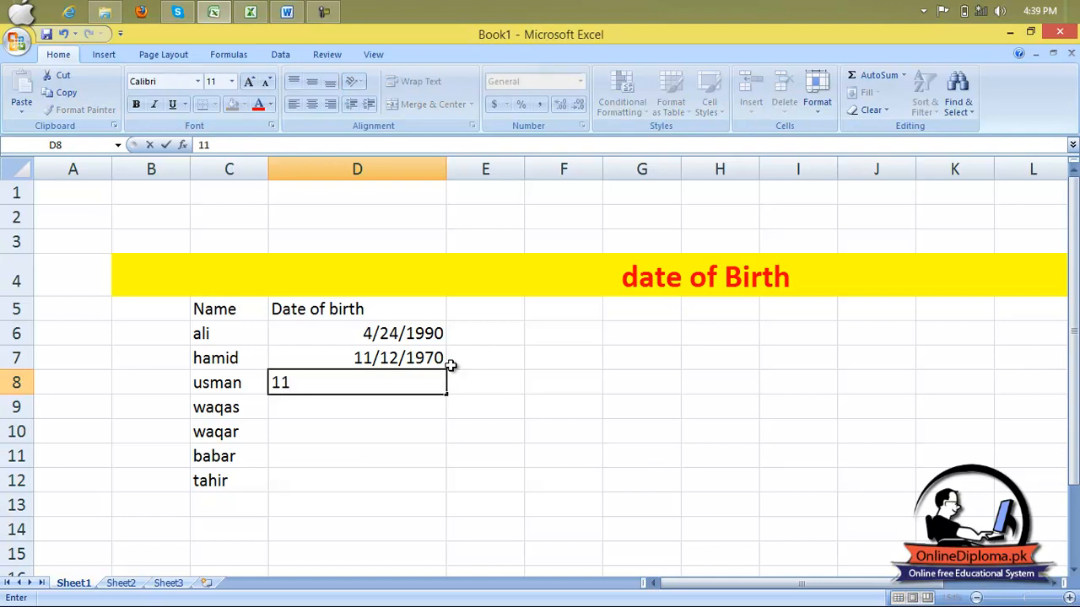
{"action": "type", "text": "/08/1940"}
{"action": "key", "text": "Return"}
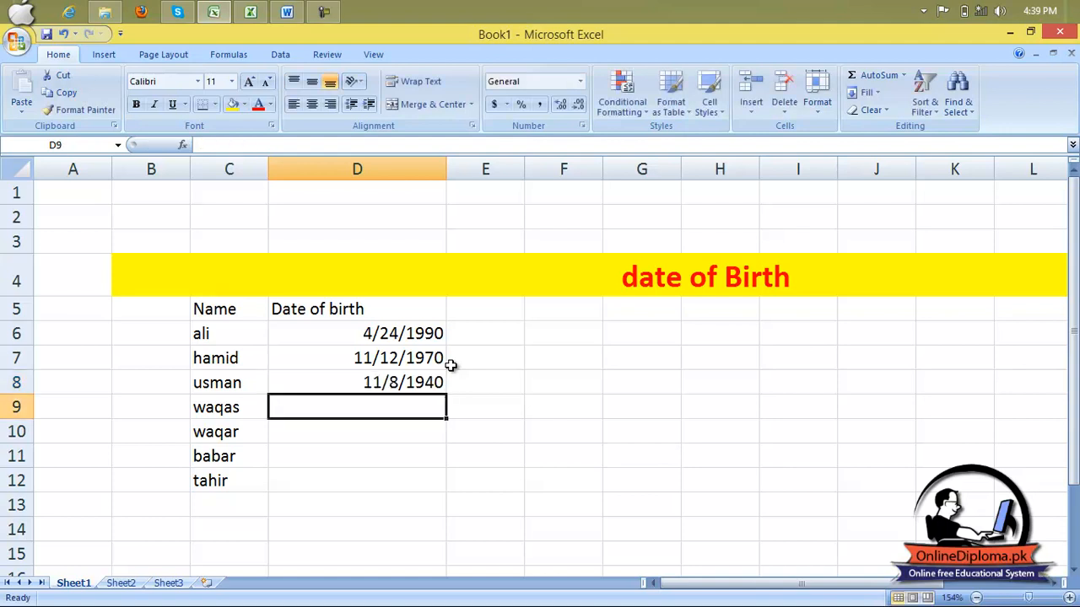
Enter the fourth person's date of birth in month/day/year form in D9.
{"action": "type", "text": "11/"}
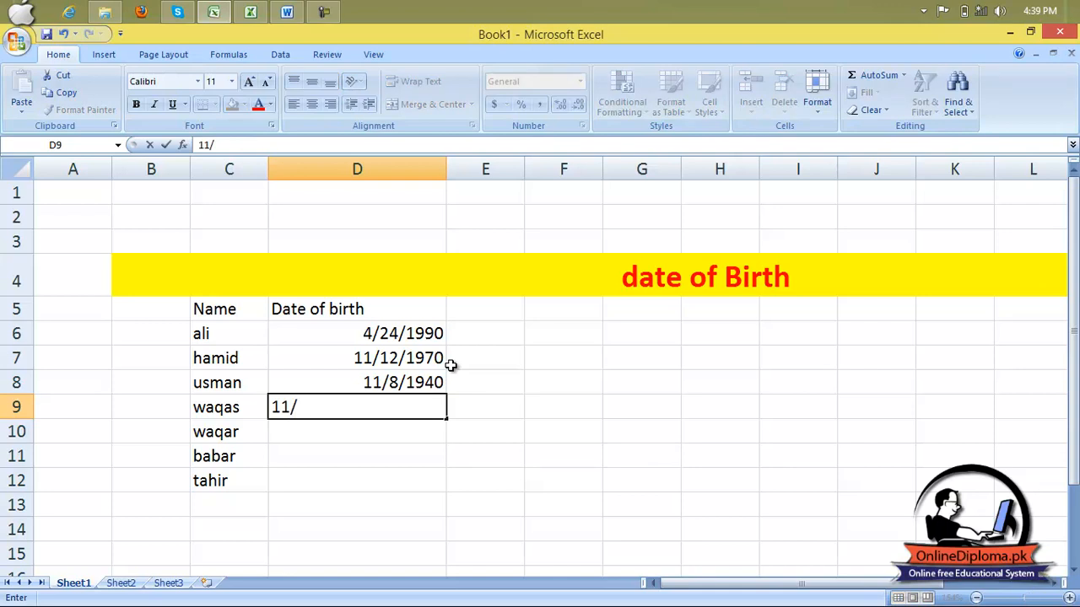
{"action": "type", "text": "10/1970"}
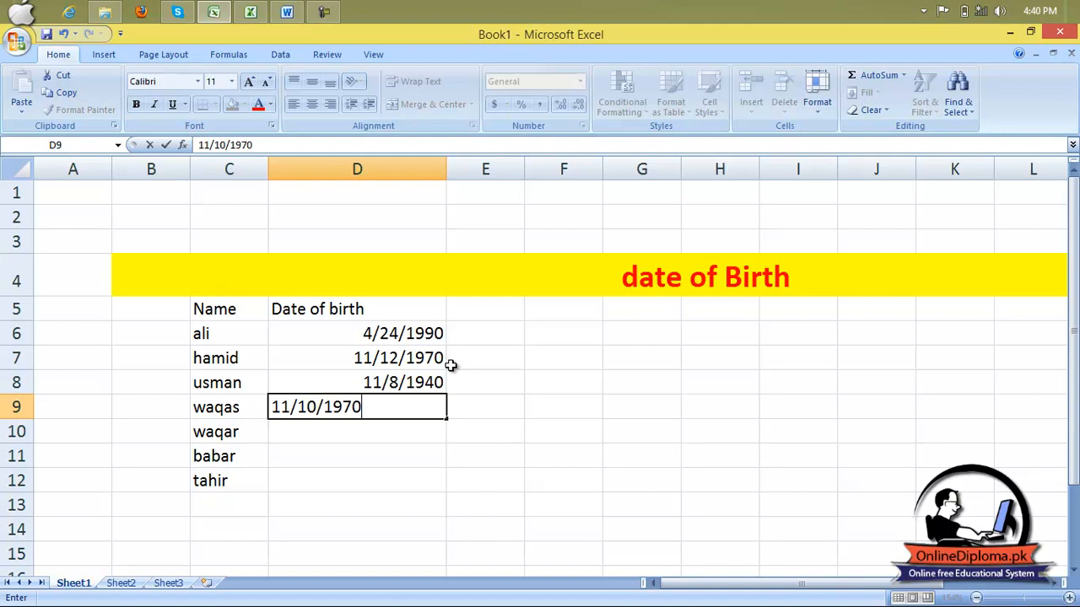
{"action": "key", "text": "Return"}
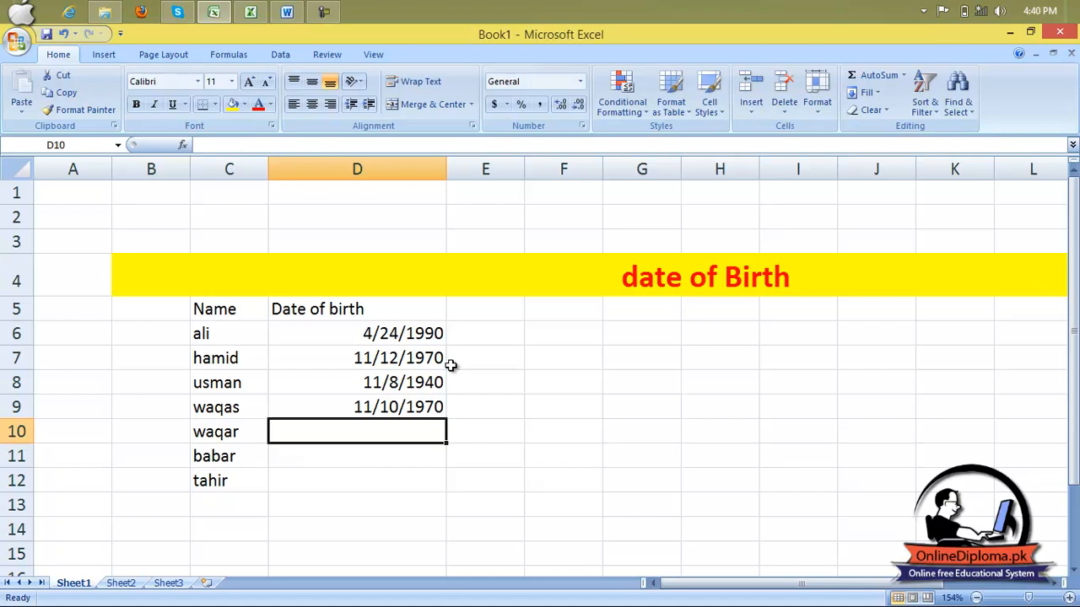
Enter the number 6 in D10 and move to the next cell.
{"action": "type", "text": "6"}
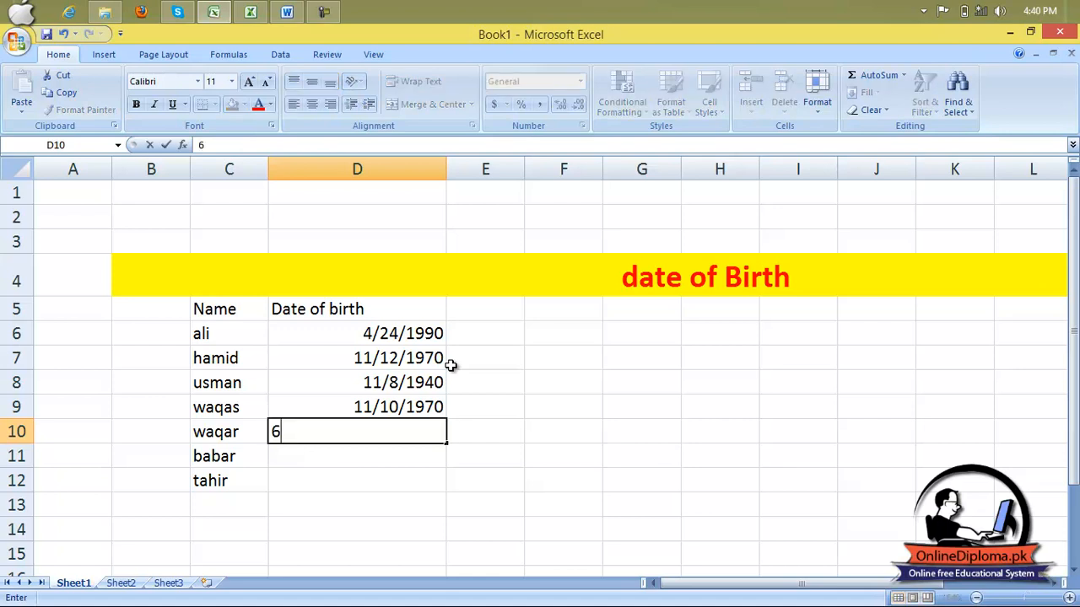
{"action": "key", "text": "Tab"}
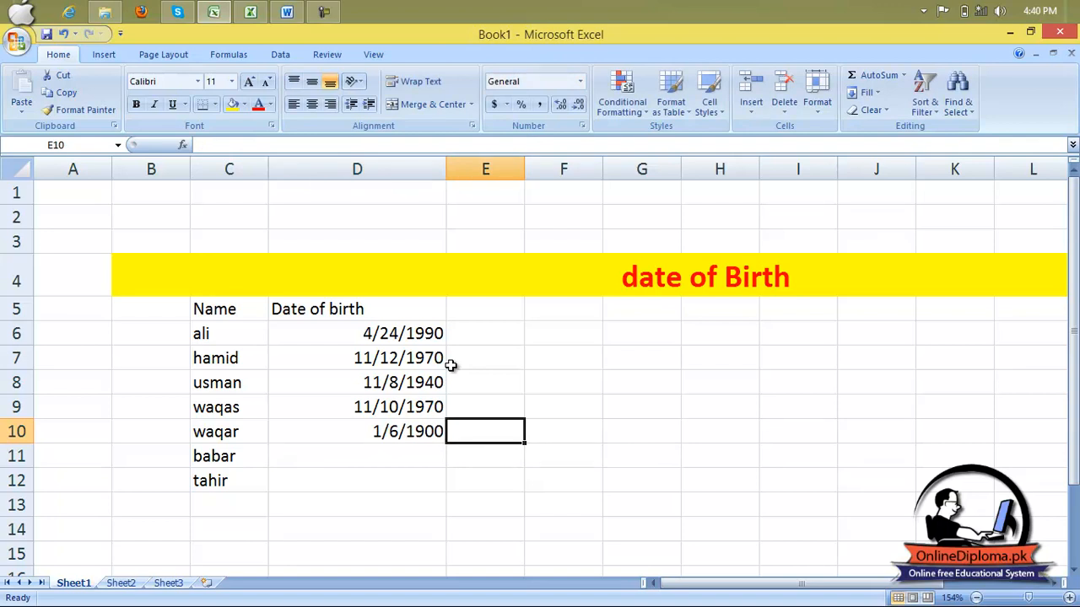
Enter the fifth person's date of birth in month/day/year form in D11.
{"action": "key", "text": "Down"}
{"action": "key", "text": "Left"}
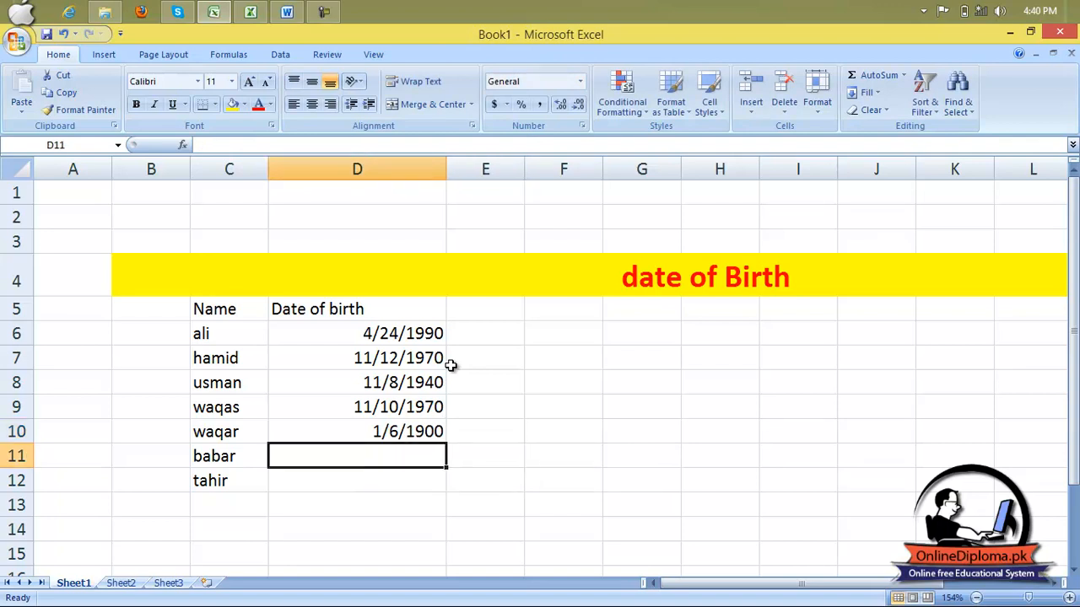
{"action": "type", "text": "2/3"}
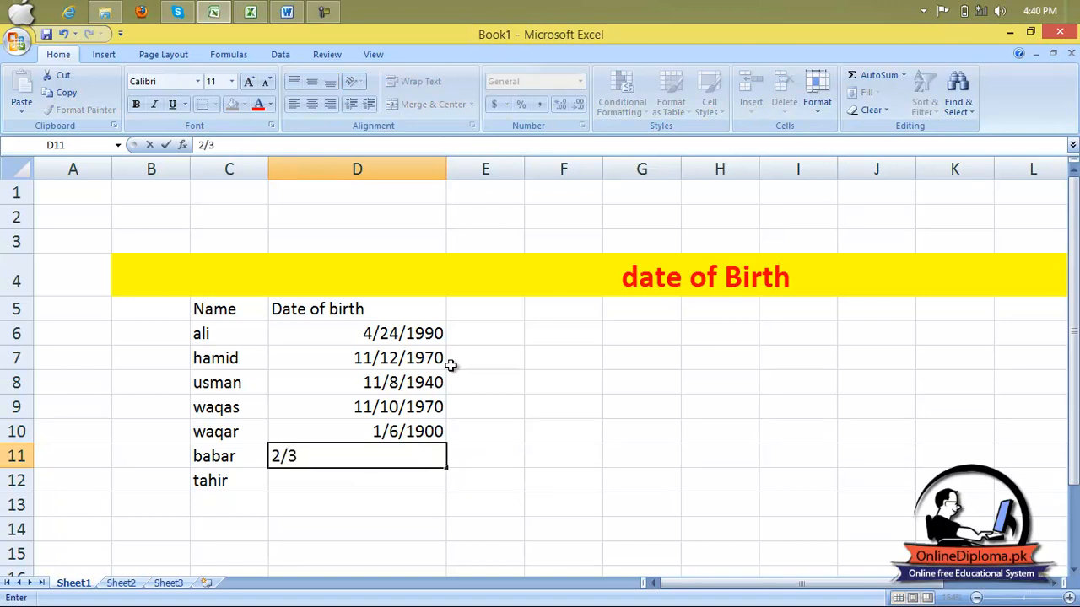
{"action": "type", "text": "/1990"}
{"action": "key", "text": "Return"}
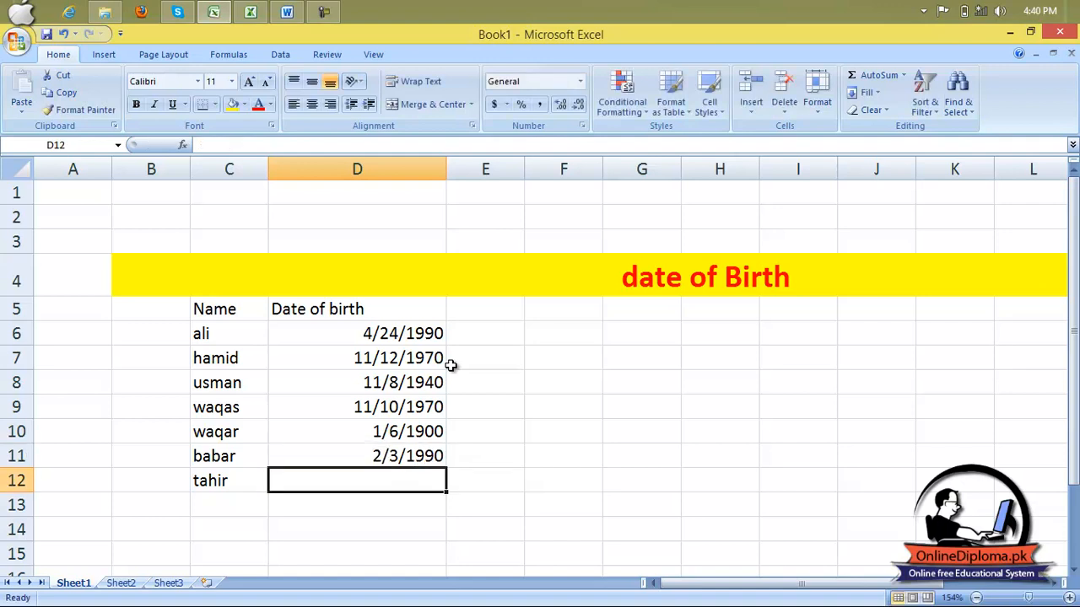
Enter the sixth person's date of birth in month/day/year form in D12.
{"action": "type", "text": "20"}
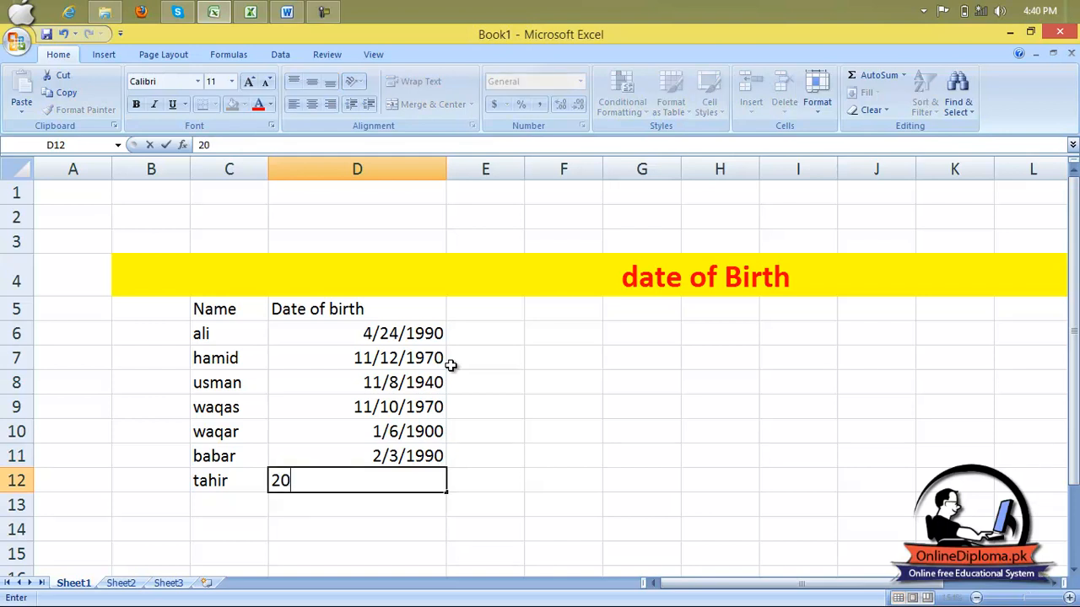
{"action": "key", "text": "BackSpace"}
{"action": "key", "text": "BackSpace"}
{"action": "type", "text": "04/20/190"}
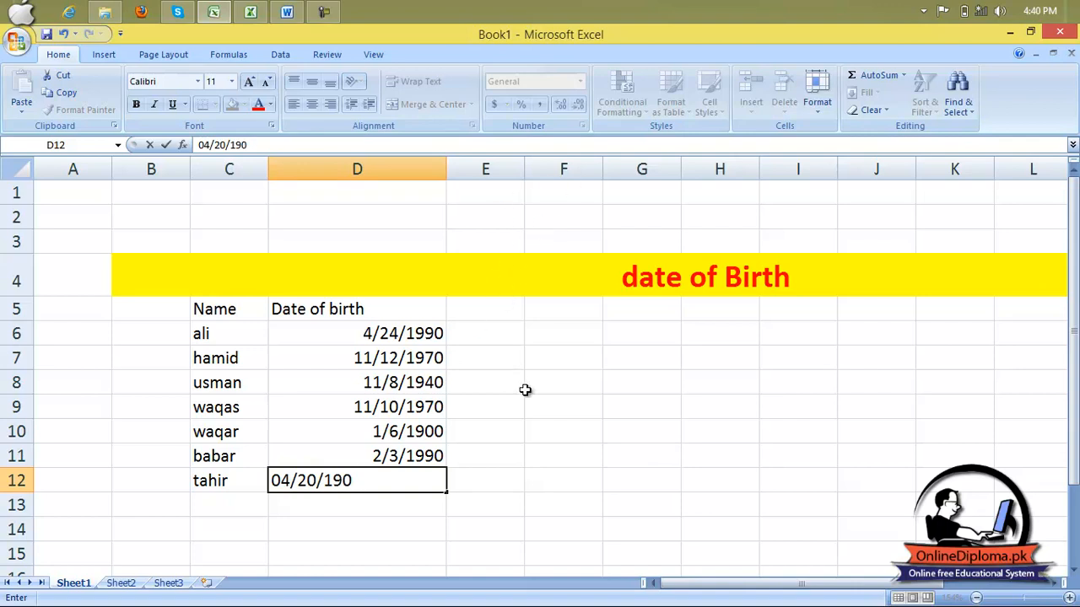
{"action": "left_click", "coordinate": [549, 413]}
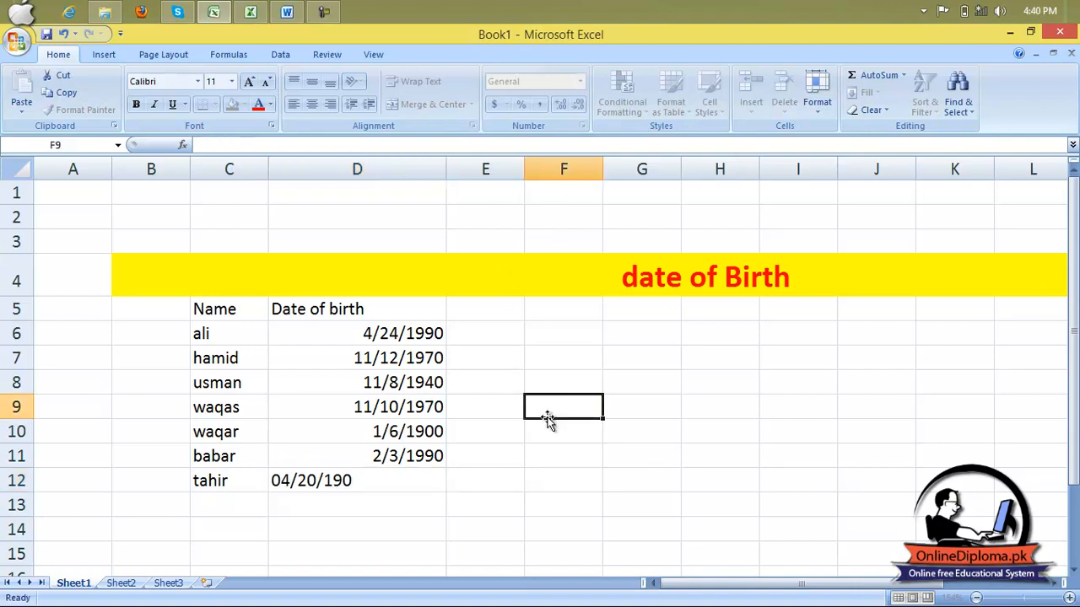
Add the column headings day, month and year in E5, F5 and G5.
{"action": "left_click", "coordinate": [499, 316]}
{"action": "left_click", "coordinate": [565, 310]}
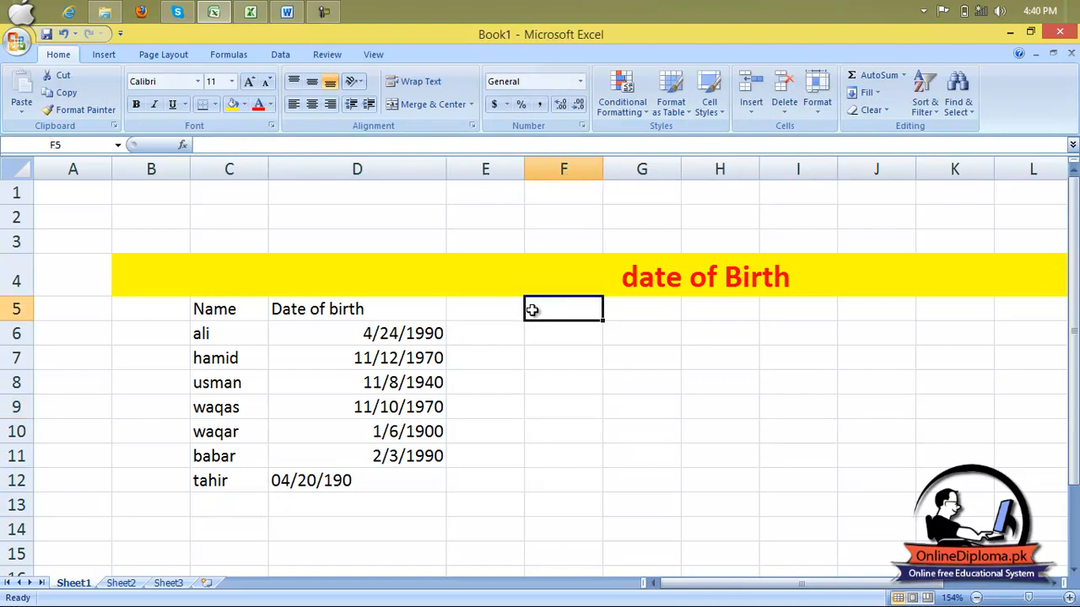
{"action": "left_click", "coordinate": [323, 12]}
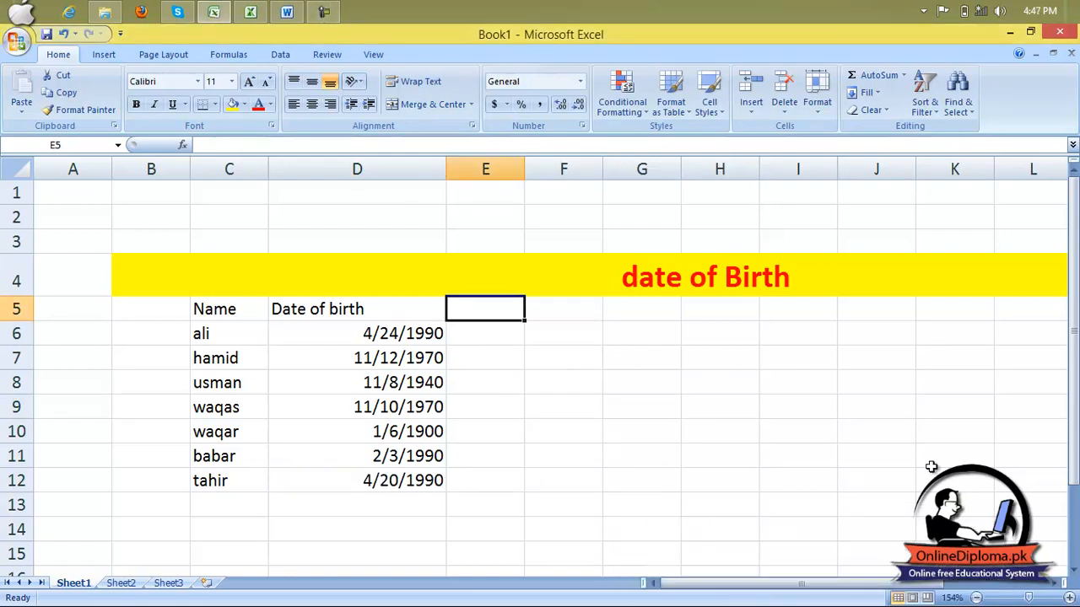
{"action": "type", "text": "dsay"}
{"action": "key", "text": "BackSpace"}
{"action": "key", "text": "BackSpace"}
{"action": "key", "text": "BackSpace"}
{"action": "type", "text": "ay"}
{"action": "key", "text": "Tab"}
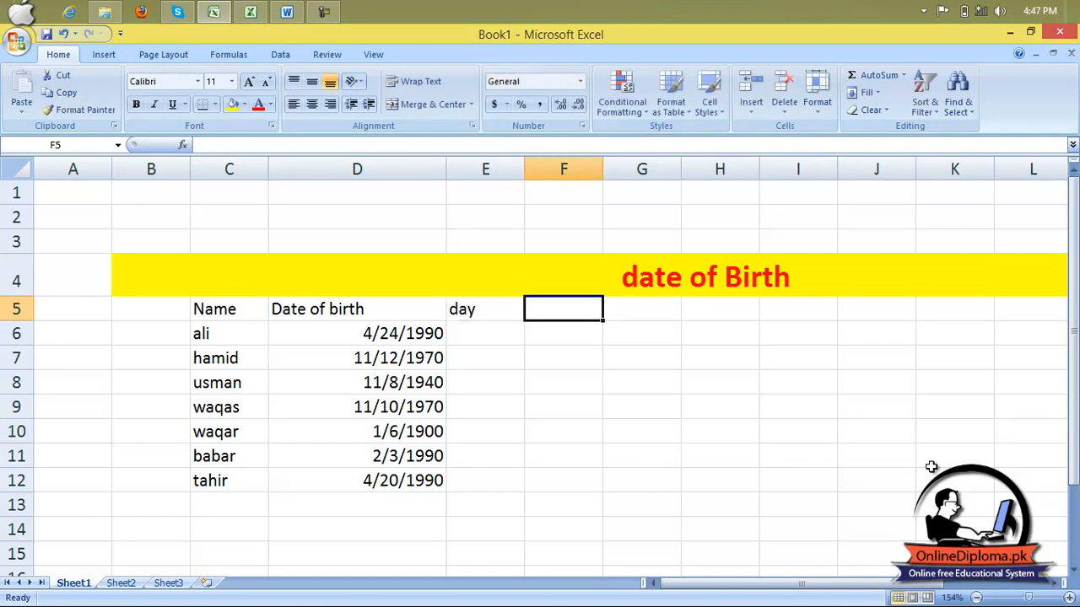
{"action": "type", "text": "no"}
{"action": "key", "text": "BackSpace"}
{"action": "key", "text": "BackSpace"}
{"action": "type", "text": "mo"}
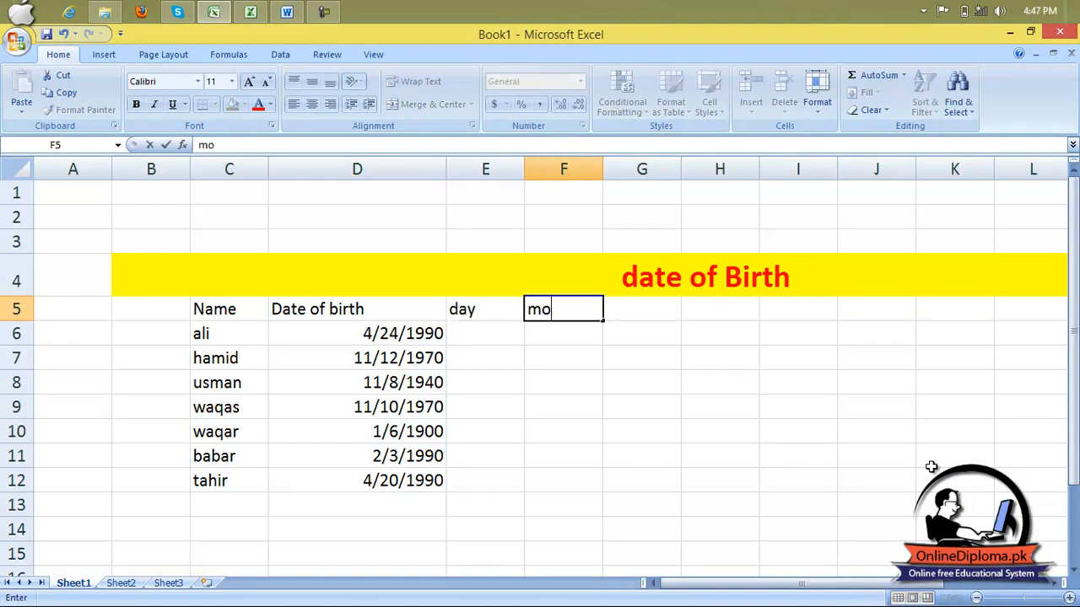
{"action": "type", "text": "nth"}
{"action": "key", "text": "Tab"}
{"action": "type", "text": "yea"}
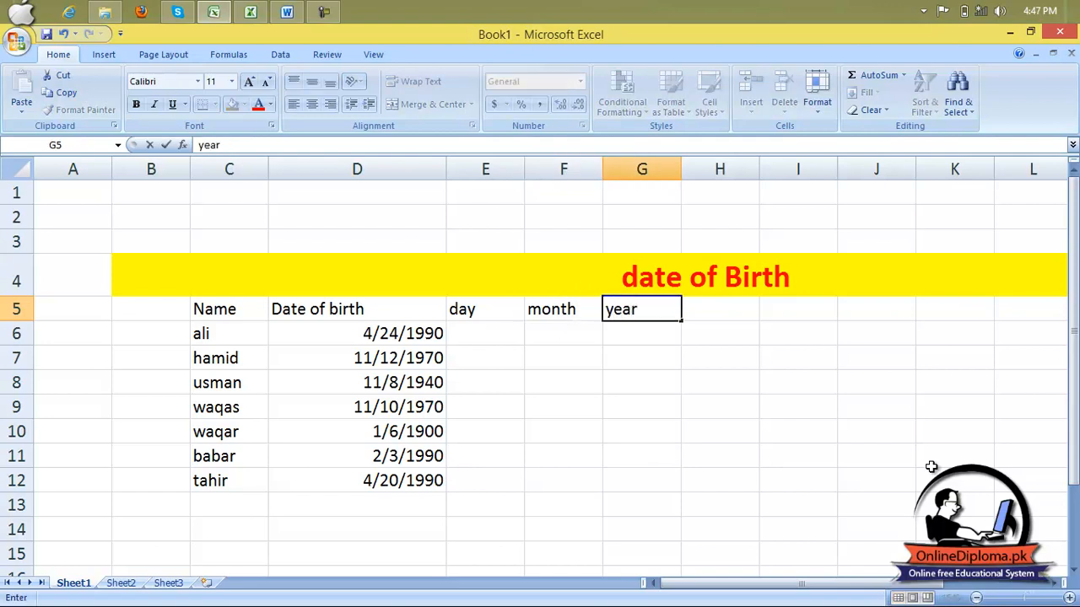
{"action": "key", "text": "Return"}
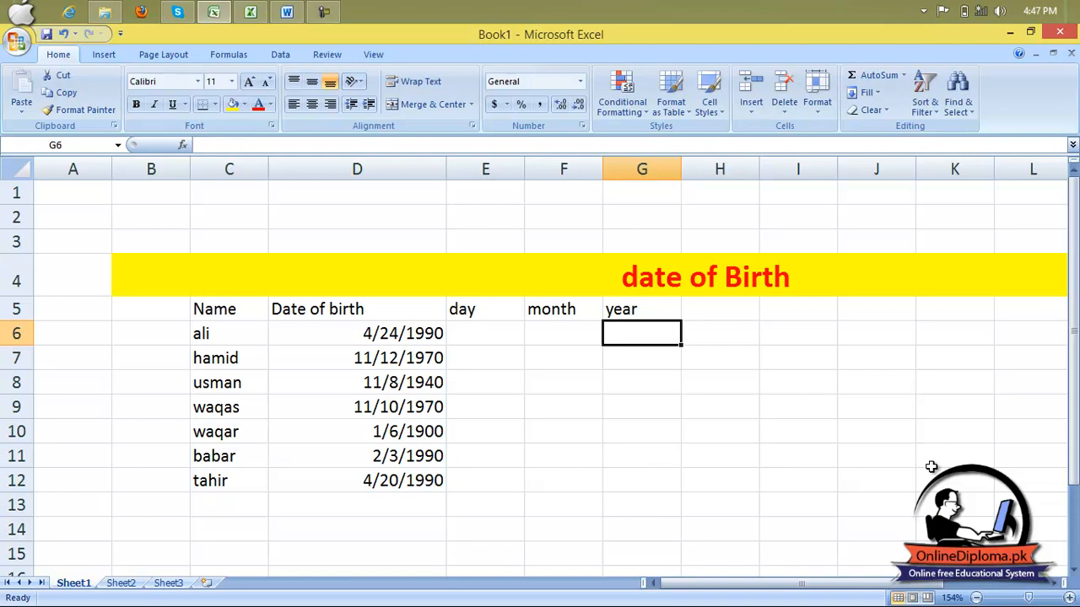
Enter the formula =datedif(D6,today(),"y") in G6 to calculate the age in years.
{"action": "type", "text": "="}
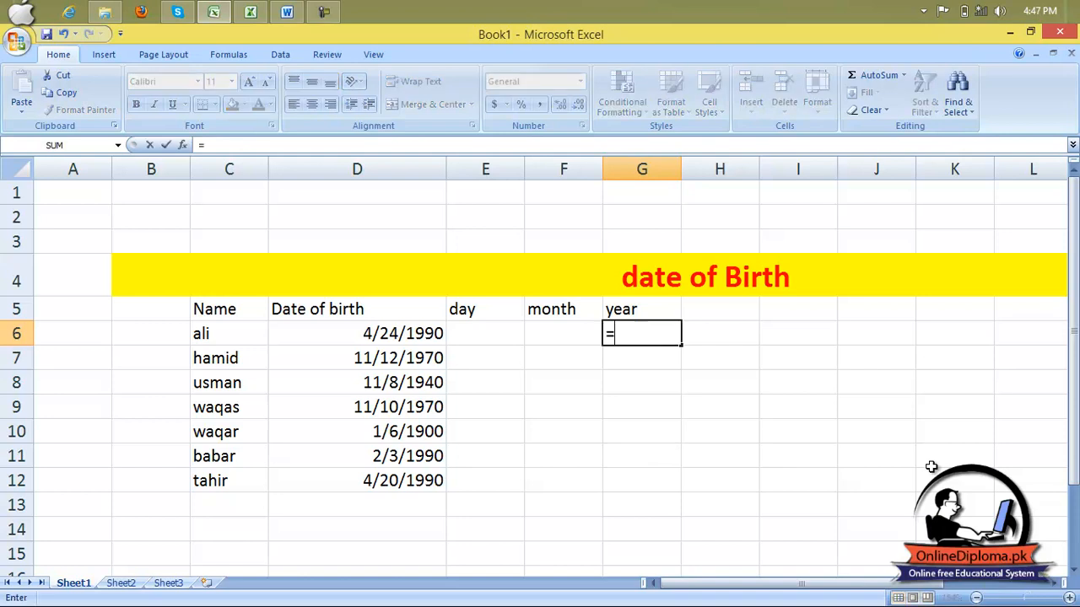
{"action": "type", "text": "da"}
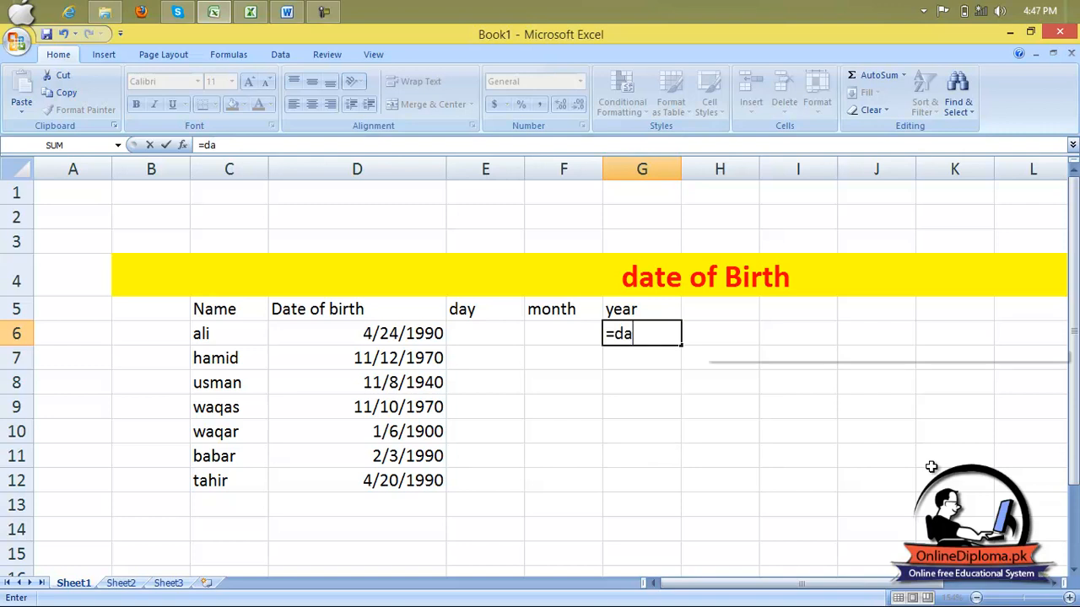
{"action": "type", "text": "tedif("}
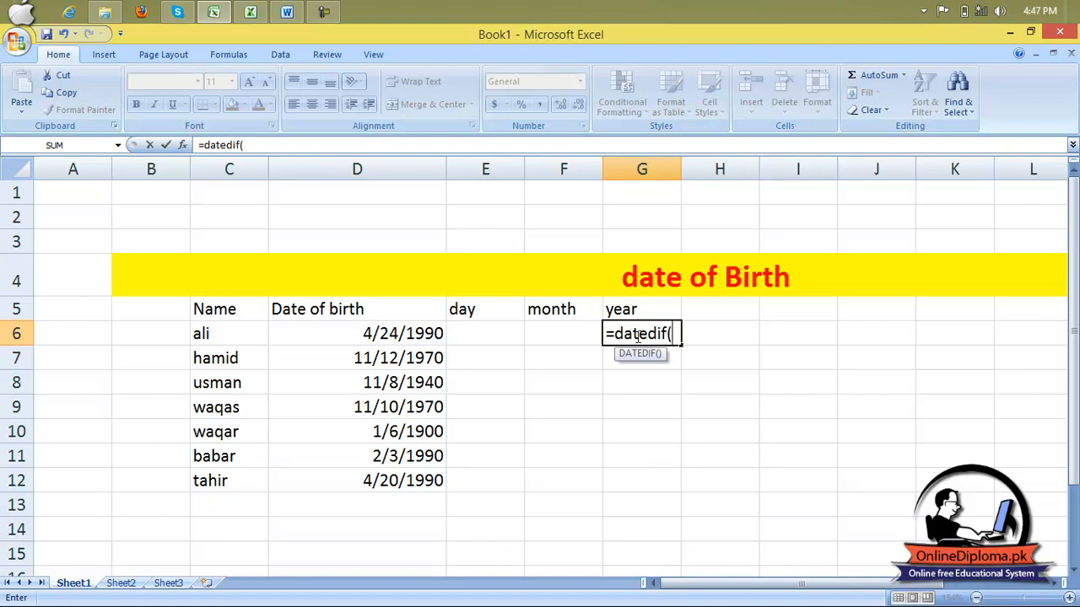
{"action": "left_click", "coordinate": [439, 334]}
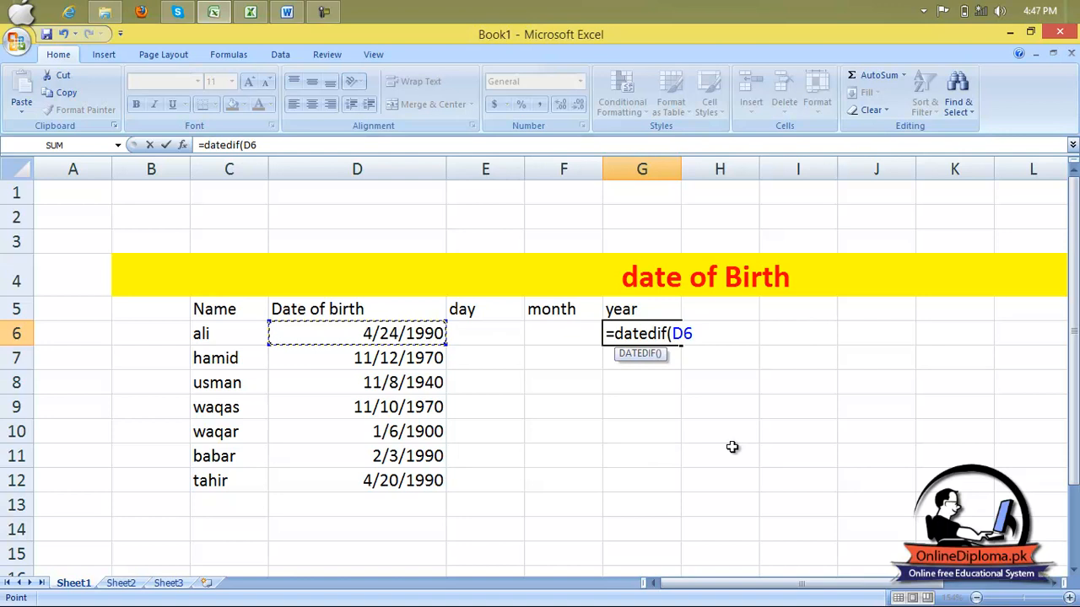
{"action": "type", "text": ",today"}
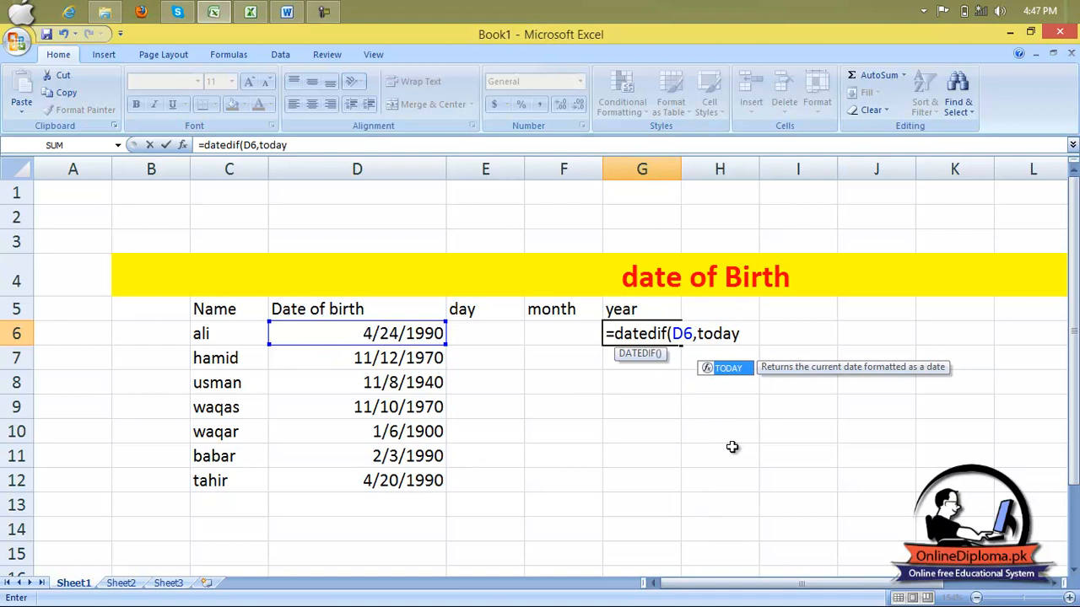
{"action": "type", "text": "()"}
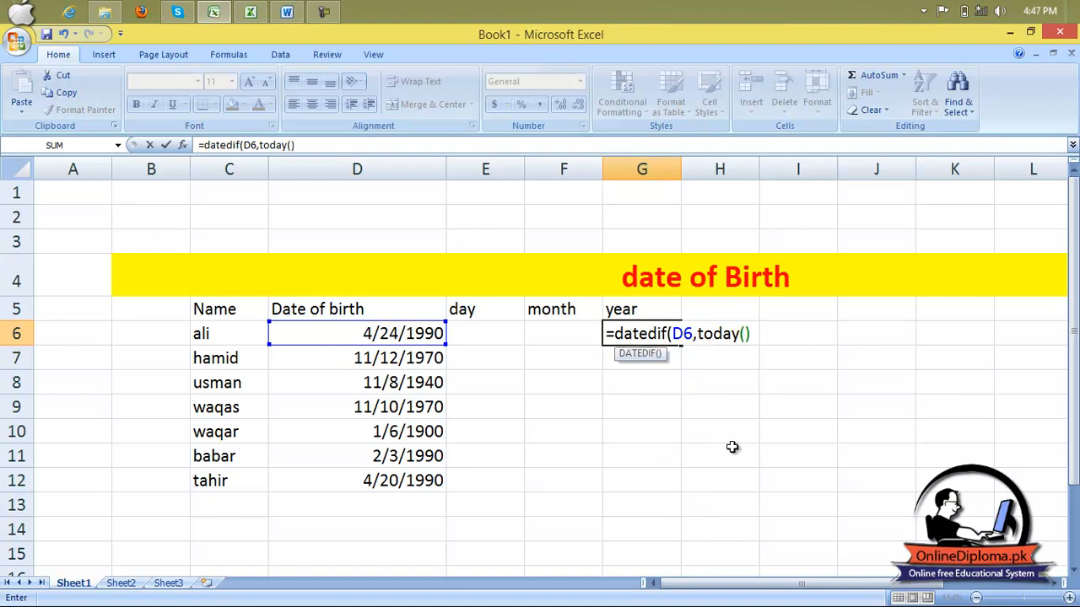
{"action": "type", "text": ",\"y\")"}
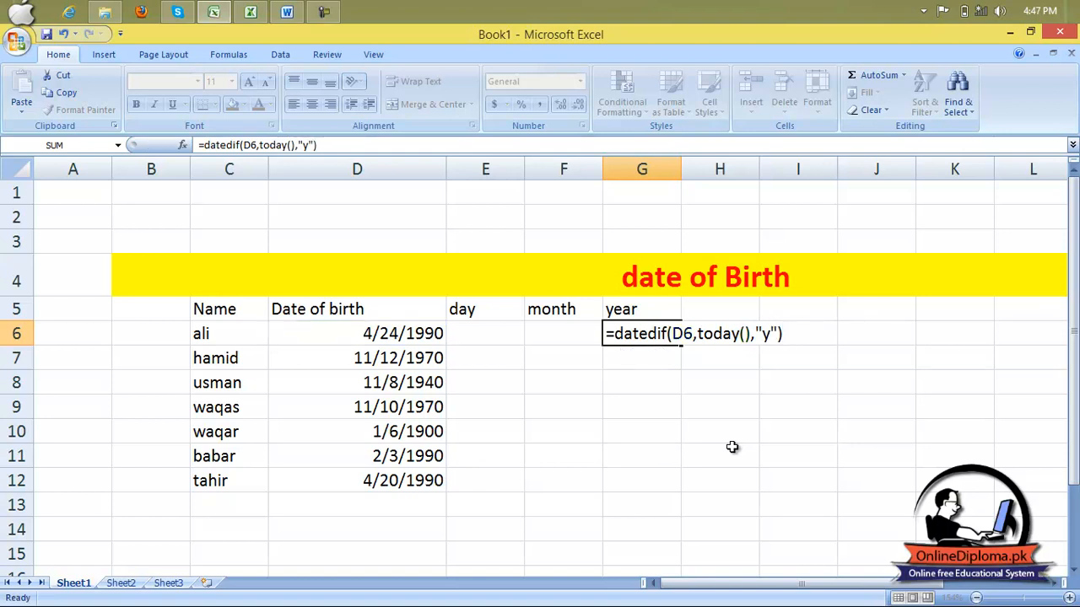
{"action": "key", "text": "Return"}
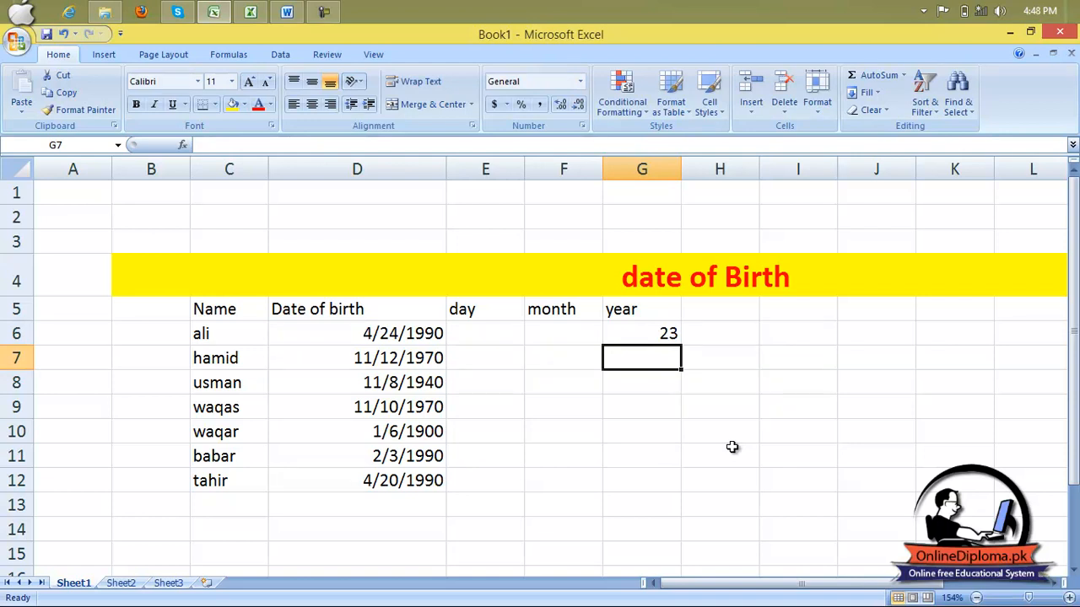
Begin a DATEDIF formula in F6 for the month column.
{"action": "key", "text": "Up"}
{"action": "key", "text": "Left"}
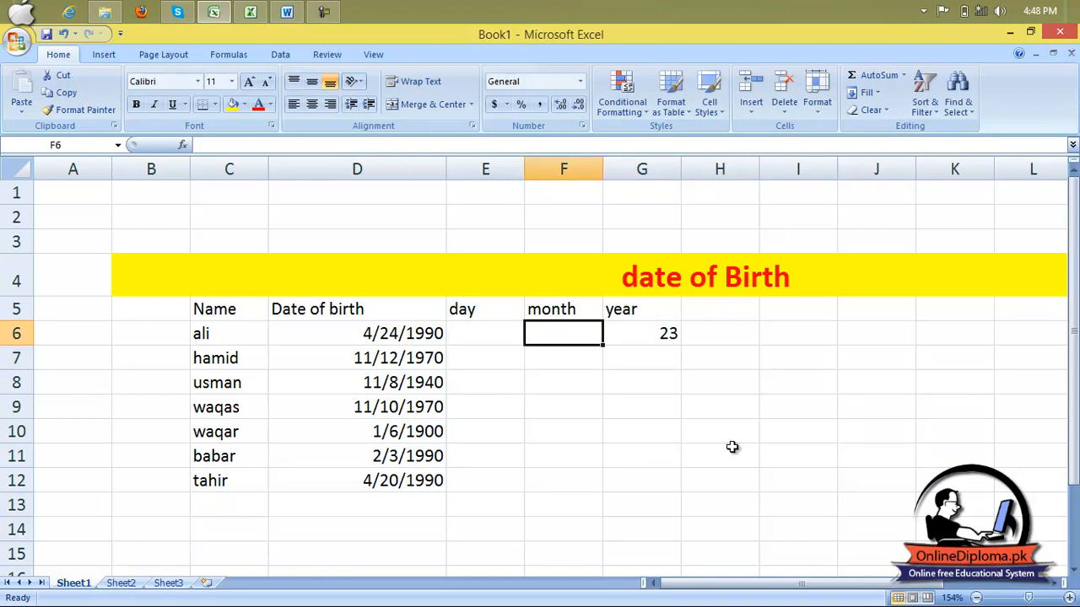
{"action": "type", "text": "="}
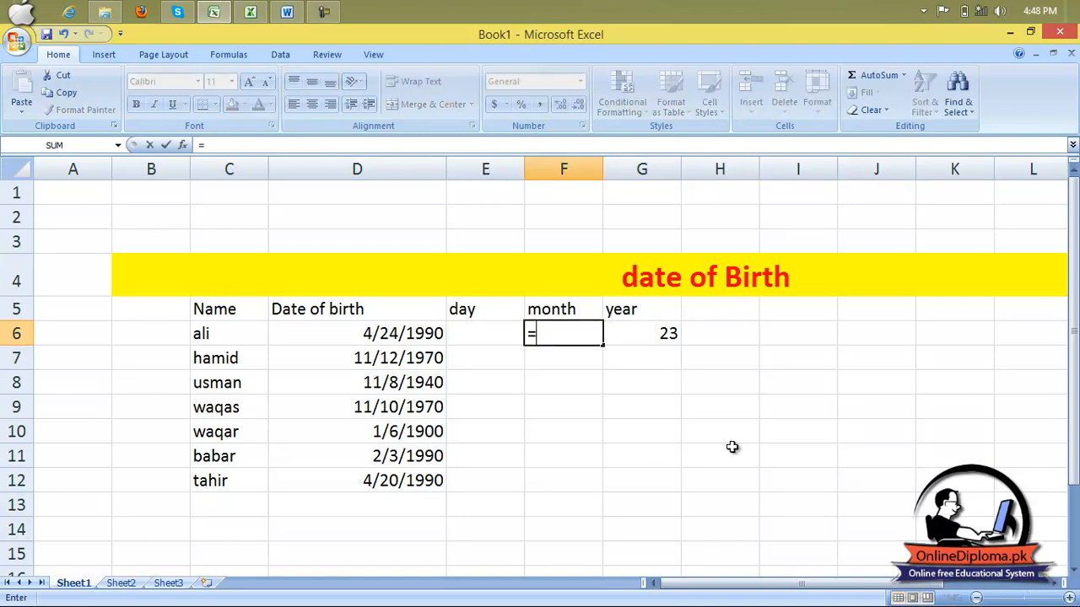
{"action": "type", "text": "datedof"}
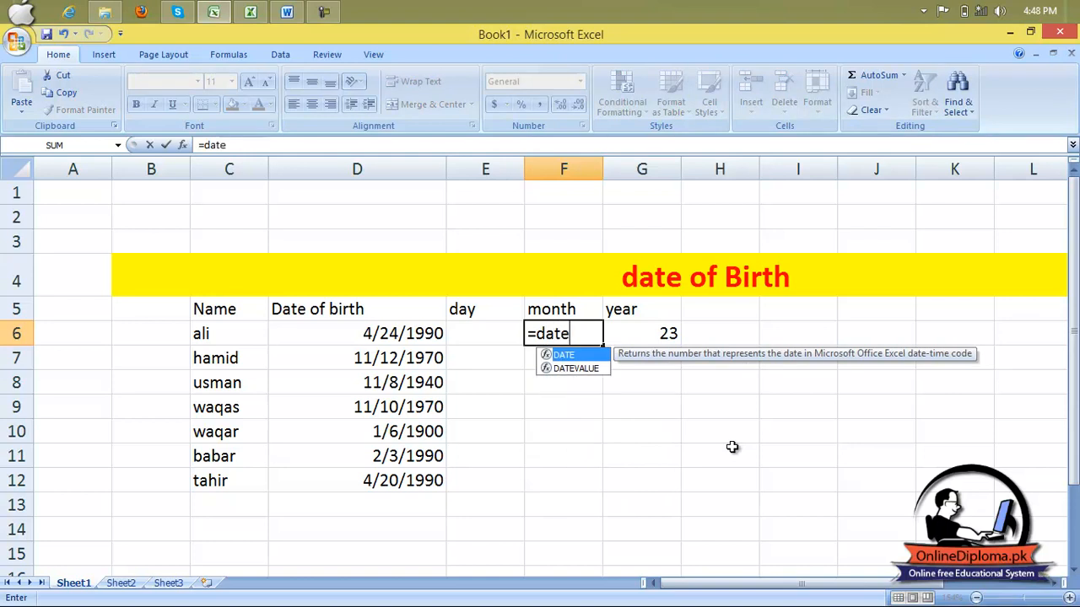
{"action": "key", "text": "BackSpace"}
{"action": "key", "text": "BackSpace"}
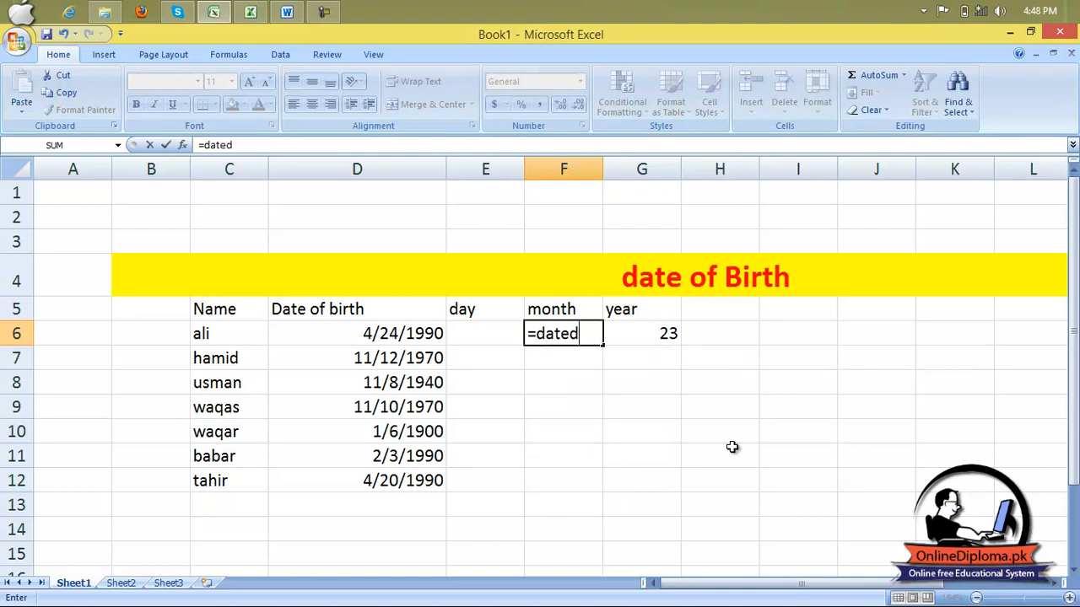
{"action": "type", "text": "if"}
{"action": "left_click", "coordinate": [732, 447]}
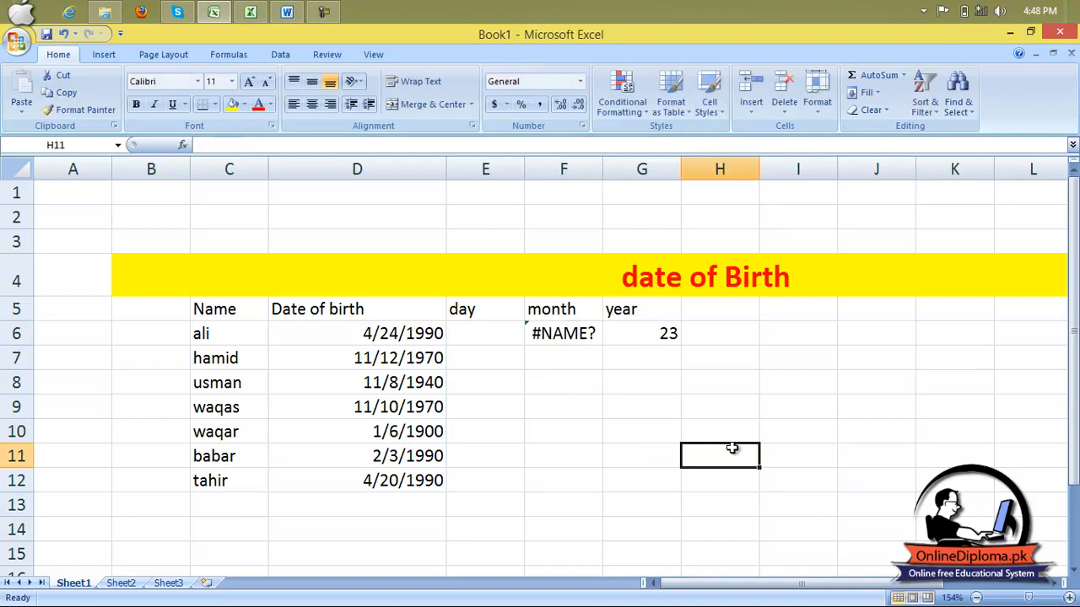
{"action": "type", "text": "("}
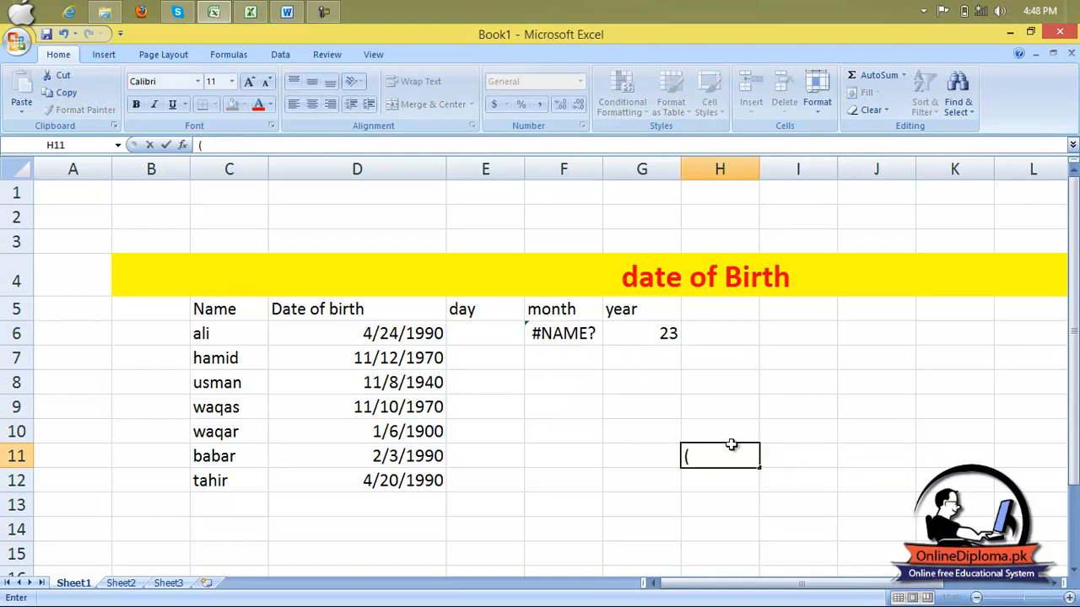
Reopen F6 and complete the formula as =datedif(D6,today(),"ym") to return the remaining months.
{"action": "left_click", "coordinate": [596, 334]}
{"action": "double_click", "coordinate": [595, 334]}
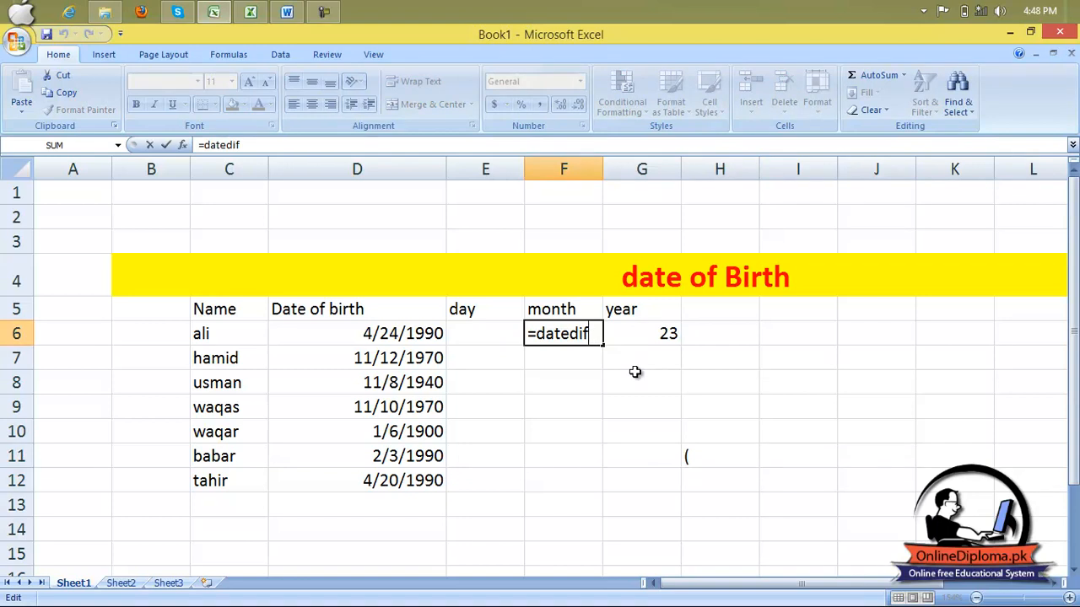
{"action": "type", "text": "("}
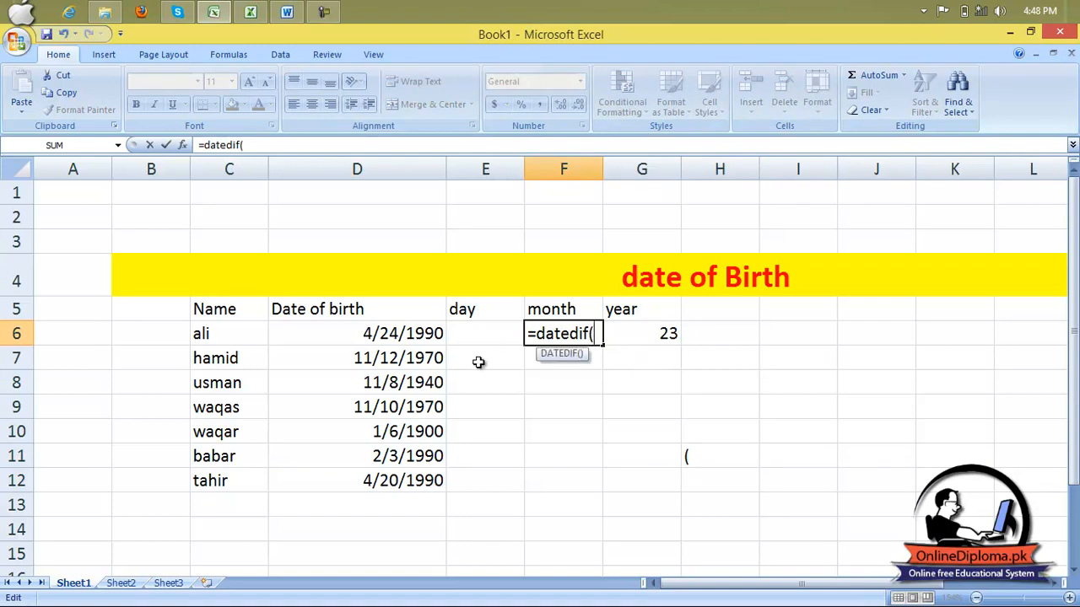
{"action": "left_click", "coordinate": [441, 338]}
{"action": "type", "text": ",today"}
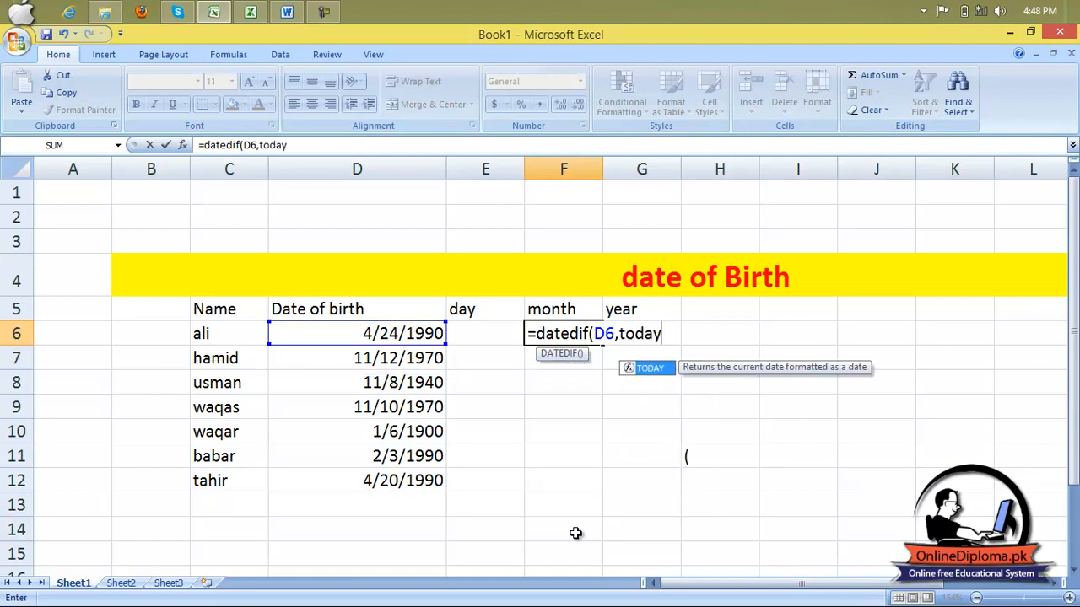
{"action": "type", "text": "(),"}
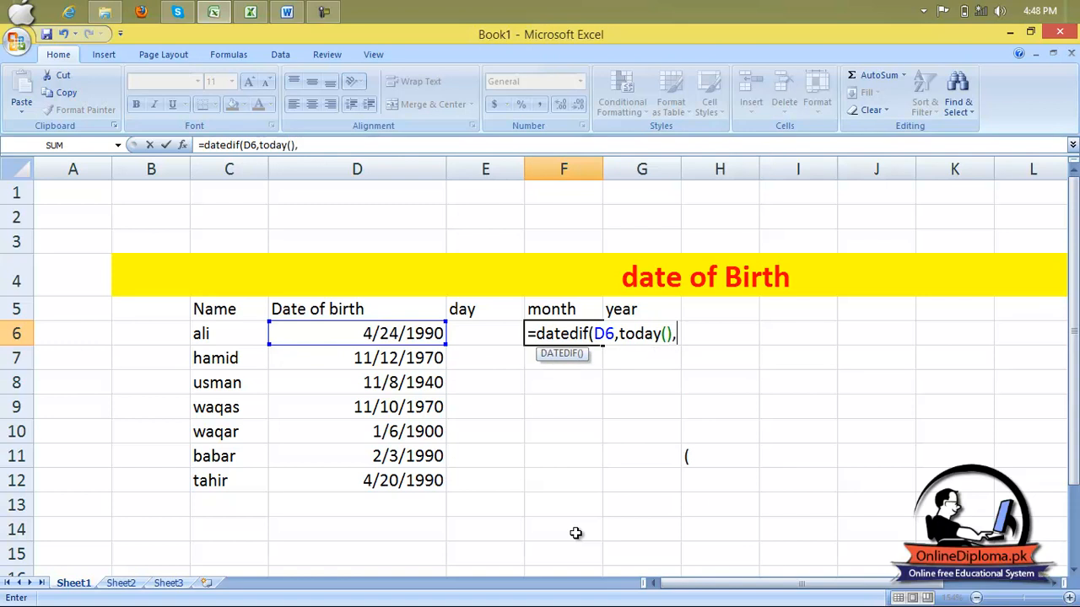
{"action": "type", "text": "\"ym\")"}
{"action": "key", "text": "Return"}
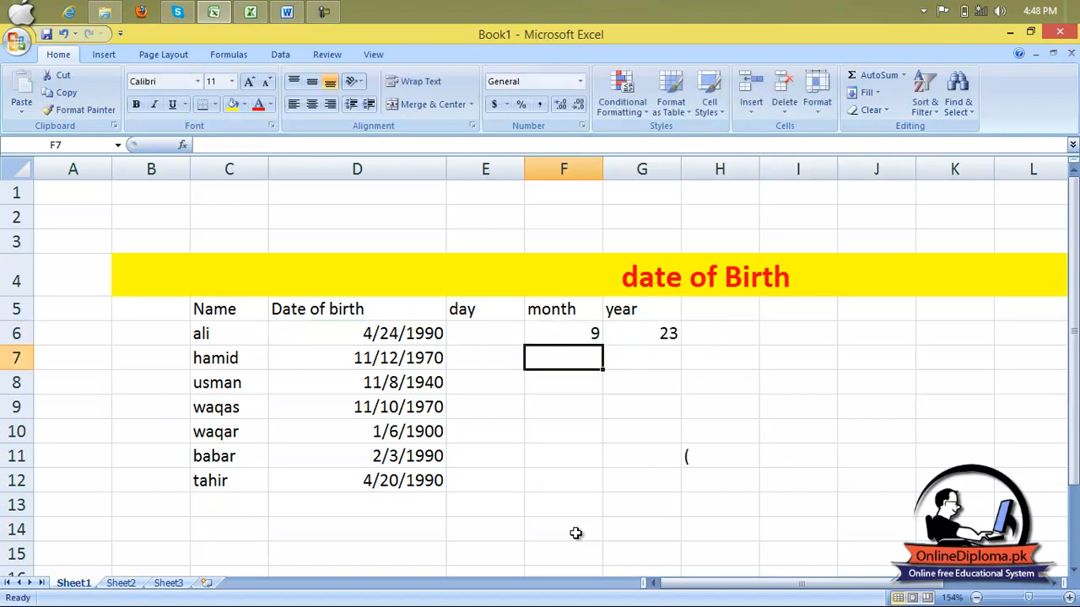
Enter the formula =datedif(D6,today(),"md") in E6 to calculate the remaining days.
{"action": "left_click", "coordinate": [490, 331]}
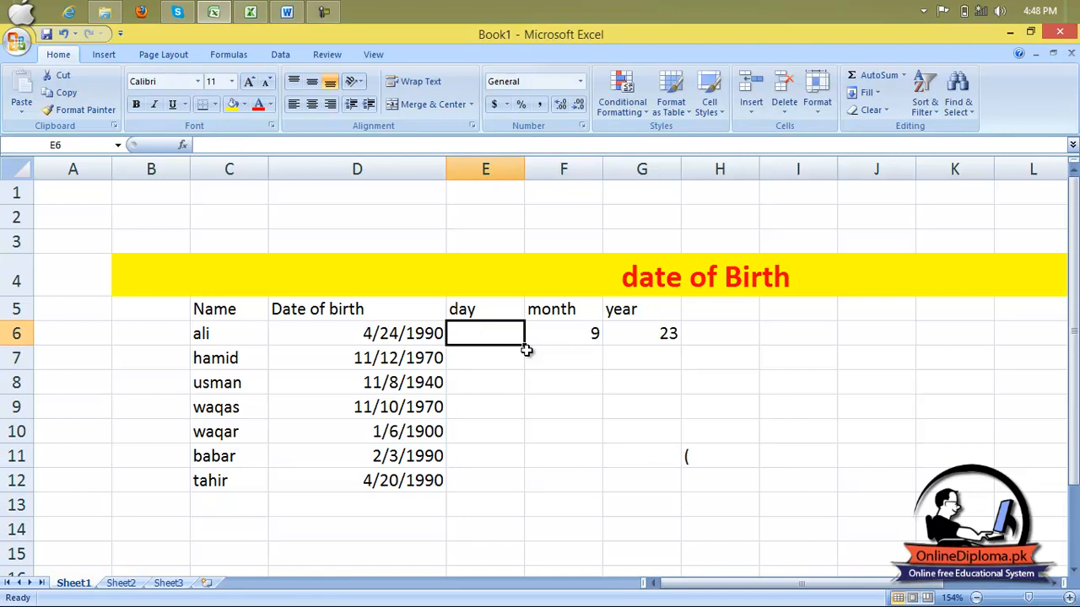
{"action": "type", "text": "="}
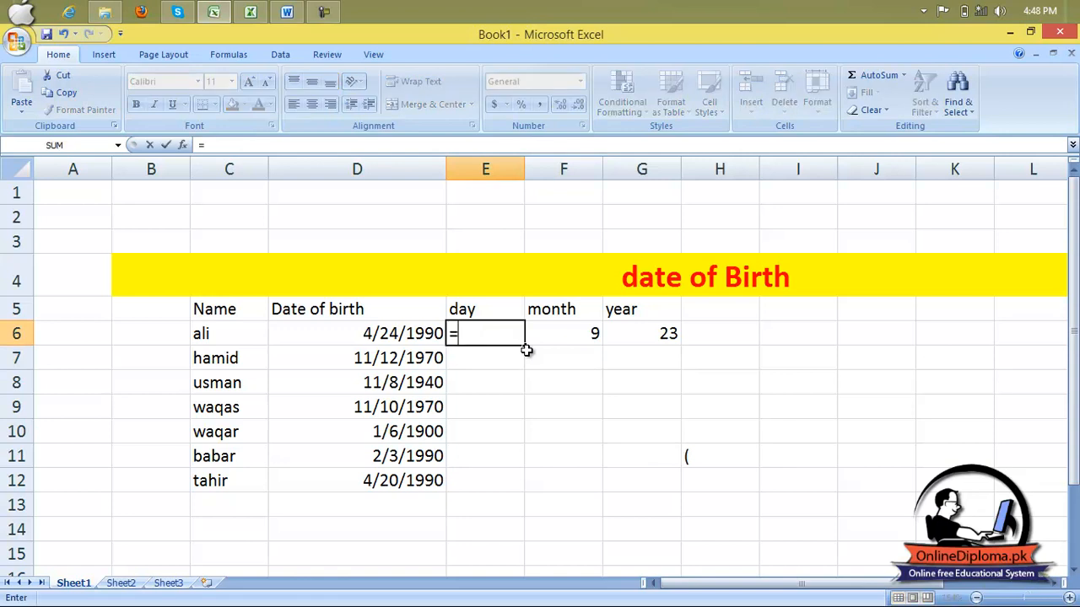
{"action": "type", "text": "datedif"}
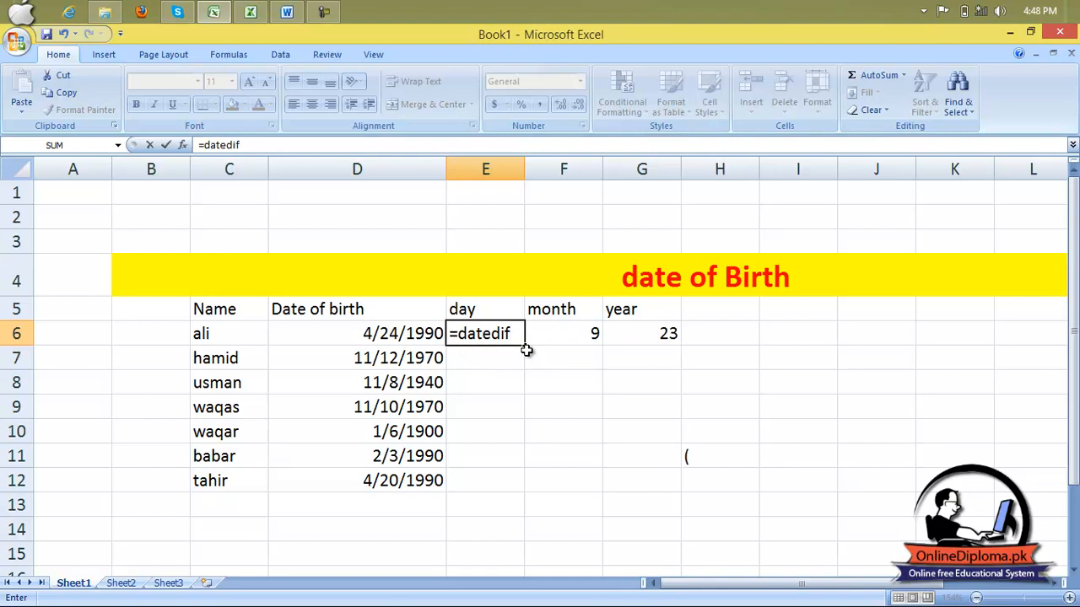
{"action": "type", "text": "("}
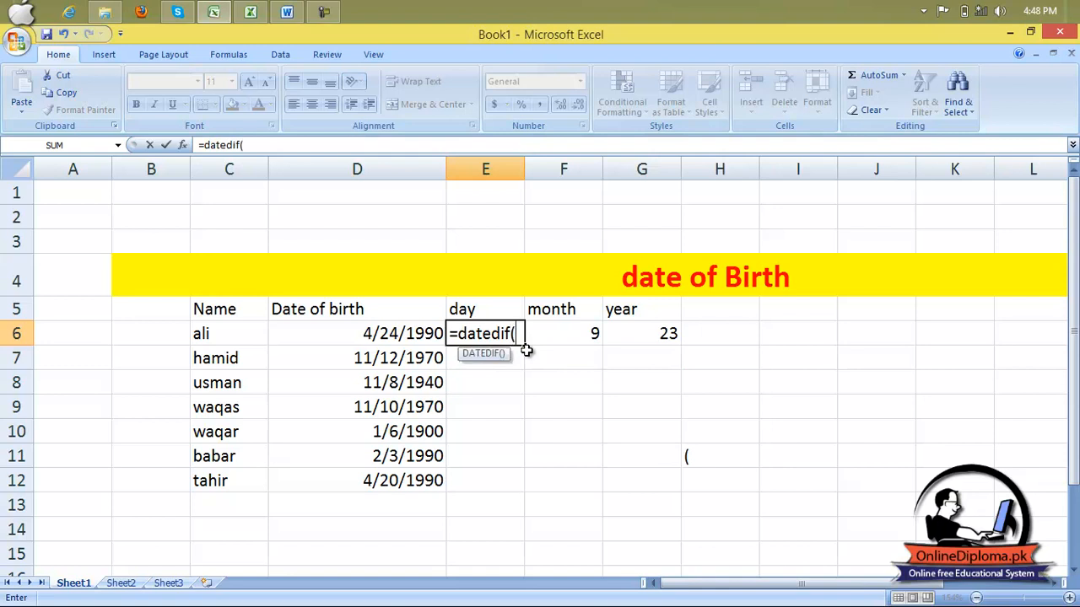
{"action": "left_click", "coordinate": [419, 332]}
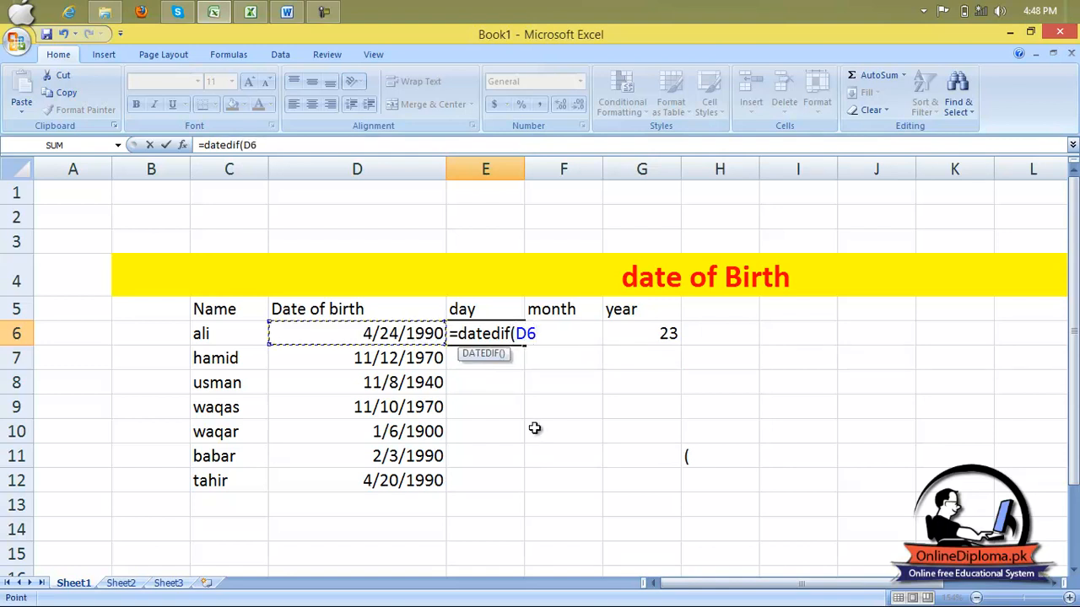
{"action": "type", "text": ",\""}
{"action": "key", "text": "BackSpace"}
{"action": "type", "text": "today"}
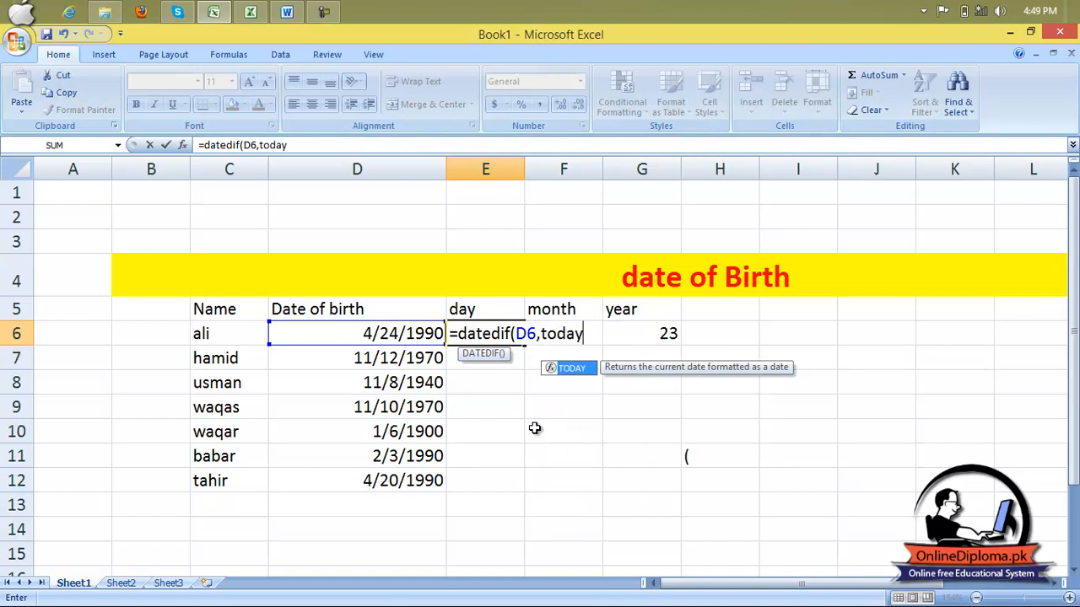
{"action": "type", "text": "()"}
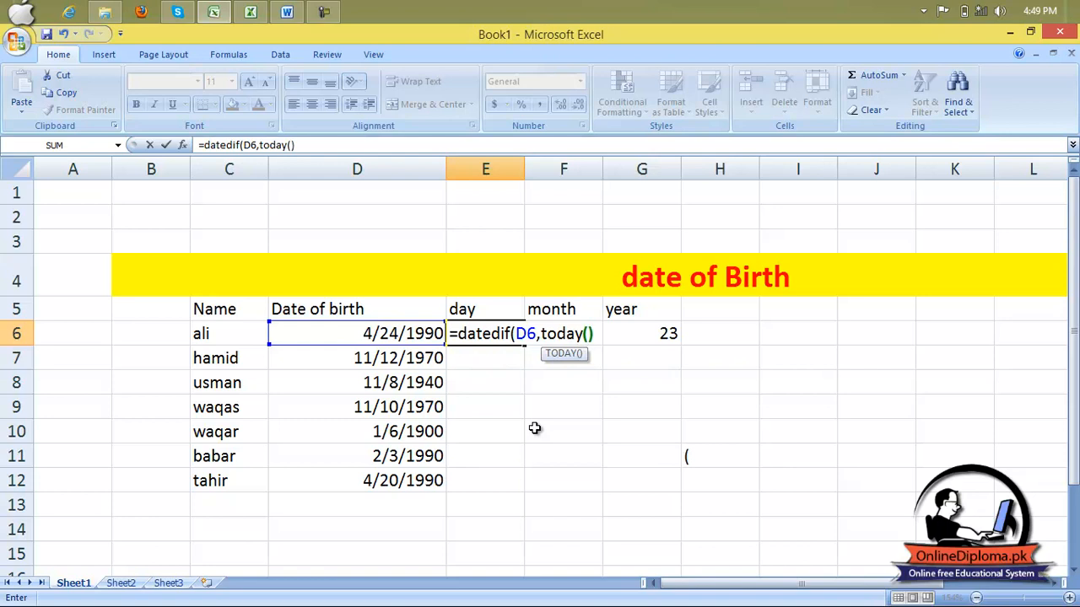
{"action": "type", "text": ",\""}
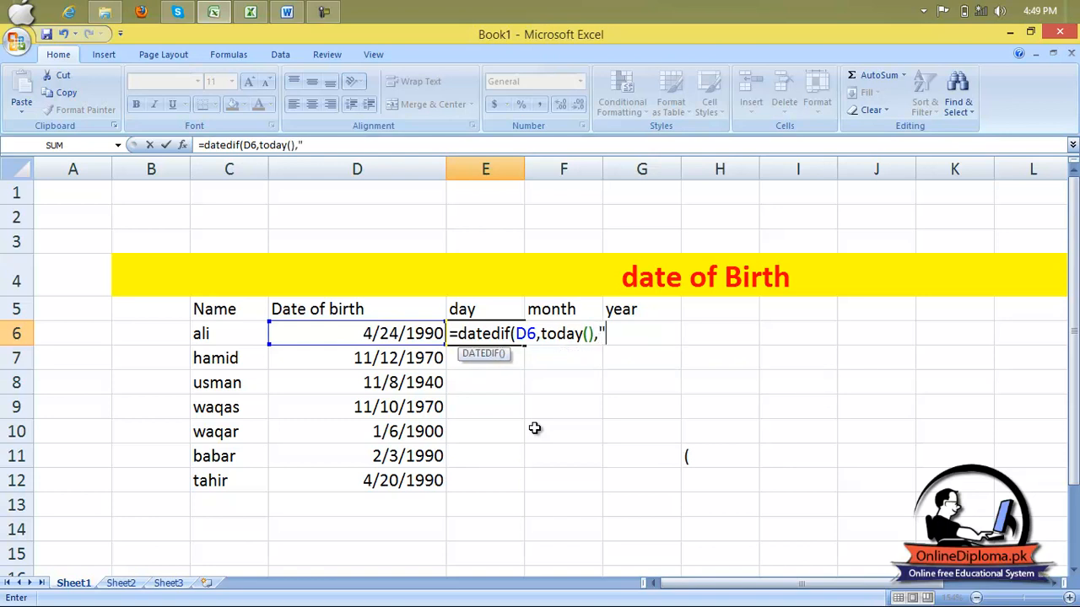
{"action": "type", "text": "md\")"}
{"action": "key", "text": "Return"}
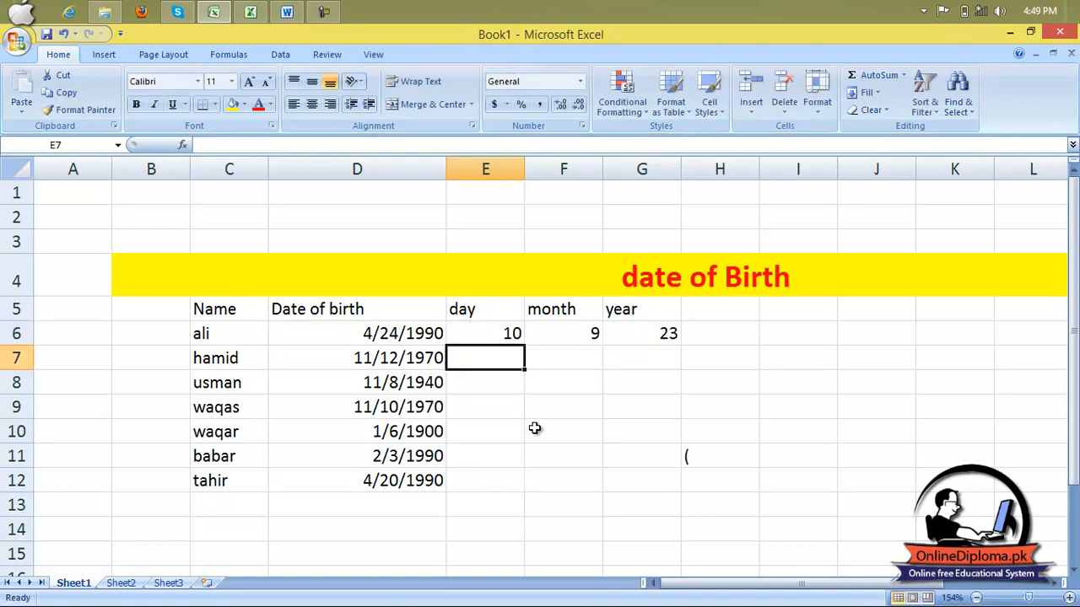
Clear the stray parenthesis from cell H11.
{"action": "left_click", "coordinate": [504, 327]}
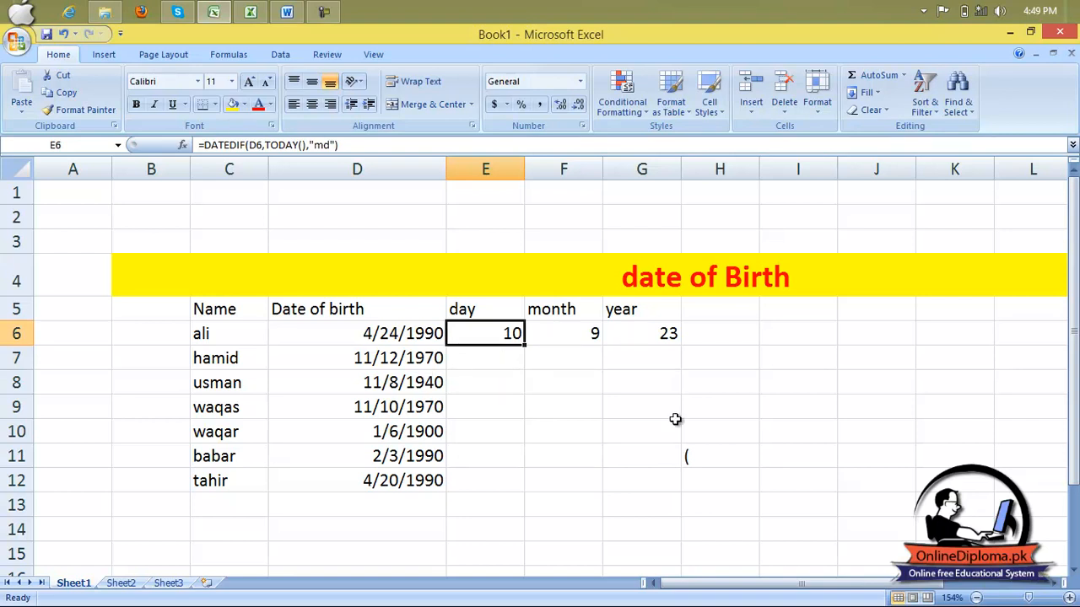
{"action": "left_click", "coordinate": [695, 457]}
{"action": "key", "text": "Delete"}
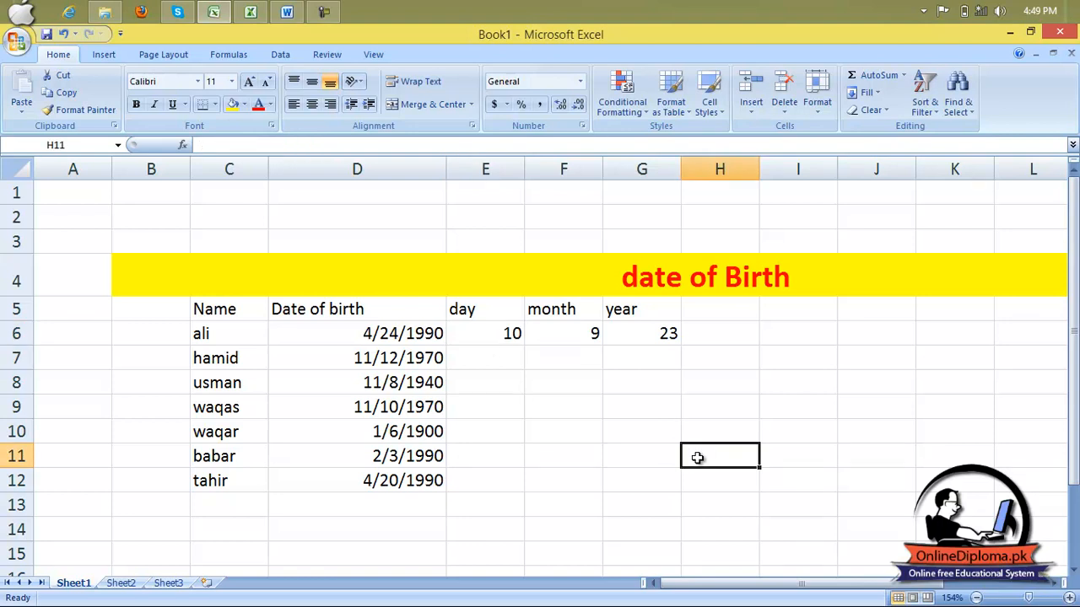
Fill the day, month and year formulas from row 6 down to row 12 for every person.
{"action": "left_click", "coordinate": [506, 337]}
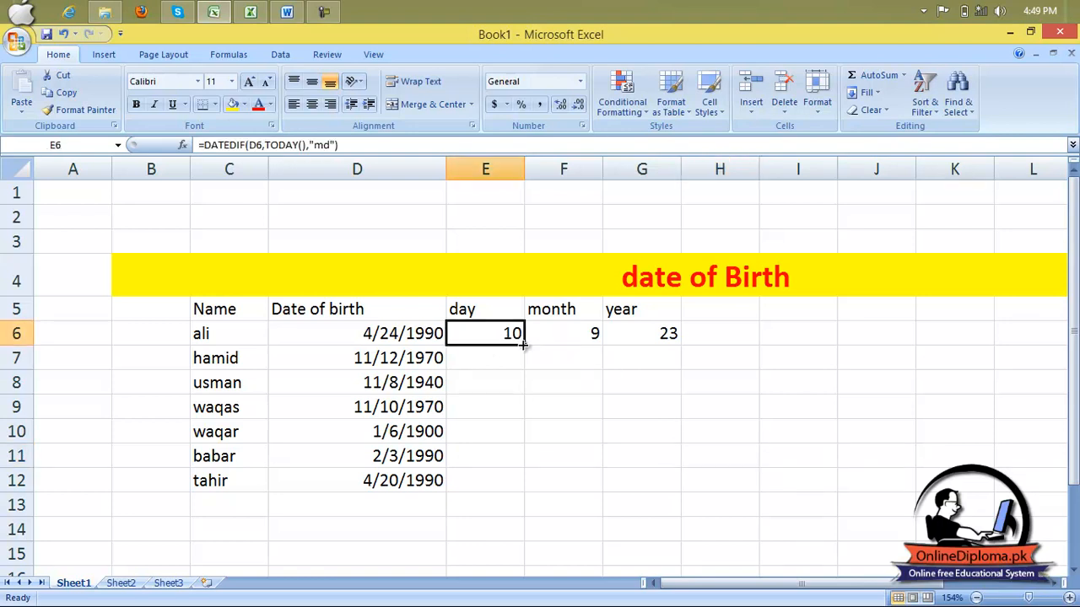
{"action": "left_click_drag", "start_coordinate": [524, 345], "coordinate": [529, 482]}
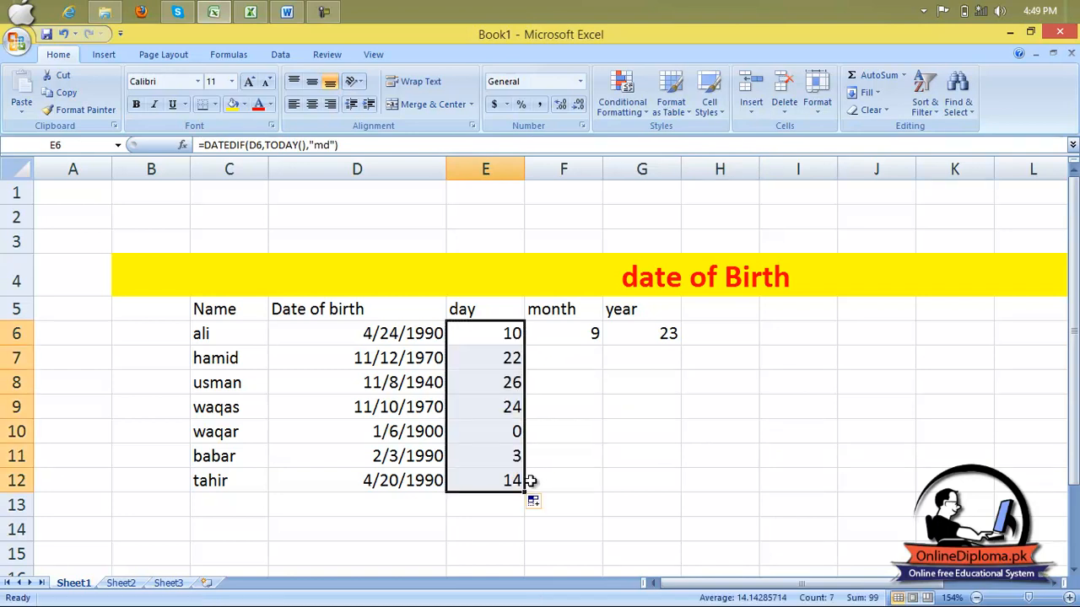
{"action": "left_click", "coordinate": [589, 331]}
{"action": "left_click_drag", "start_coordinate": [602, 345], "coordinate": [609, 483]}
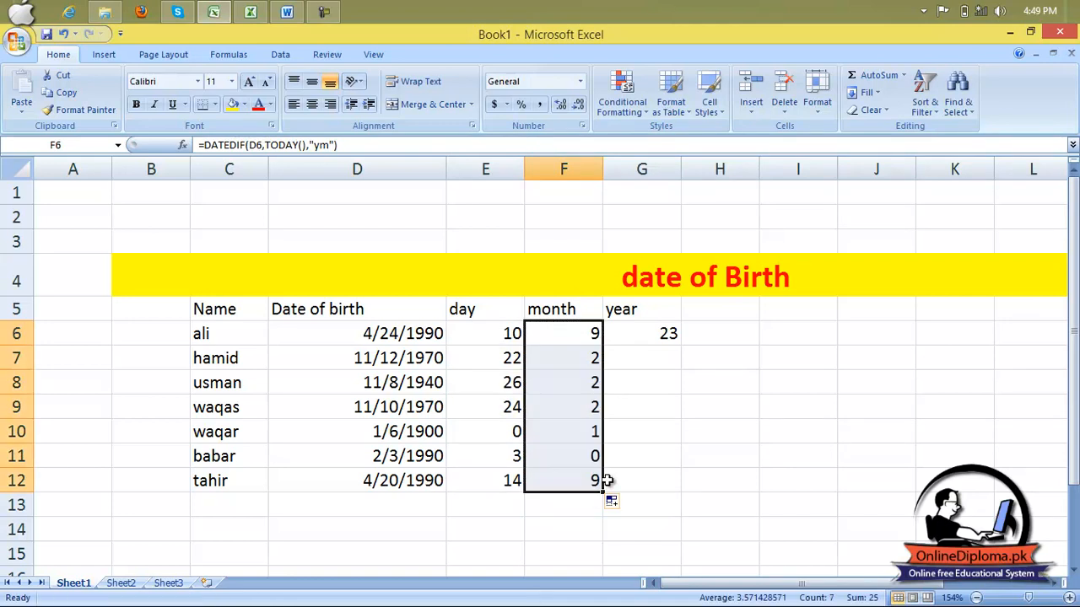
{"action": "left_click", "coordinate": [684, 336]}
{"action": "left_click", "coordinate": [677, 340]}
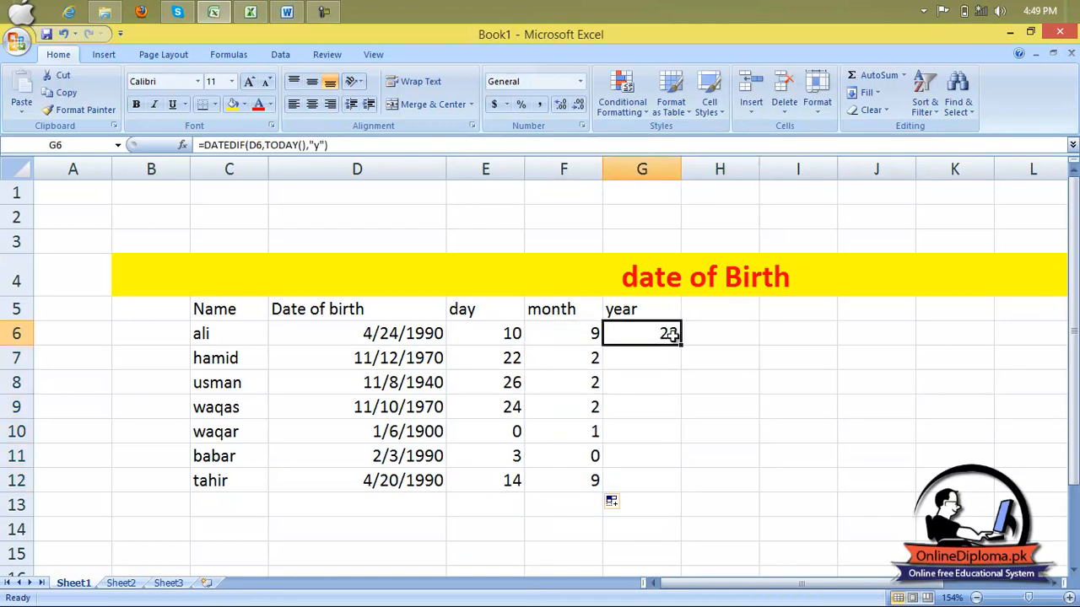
{"action": "left_click_drag", "start_coordinate": [680, 344], "coordinate": [682, 485]}
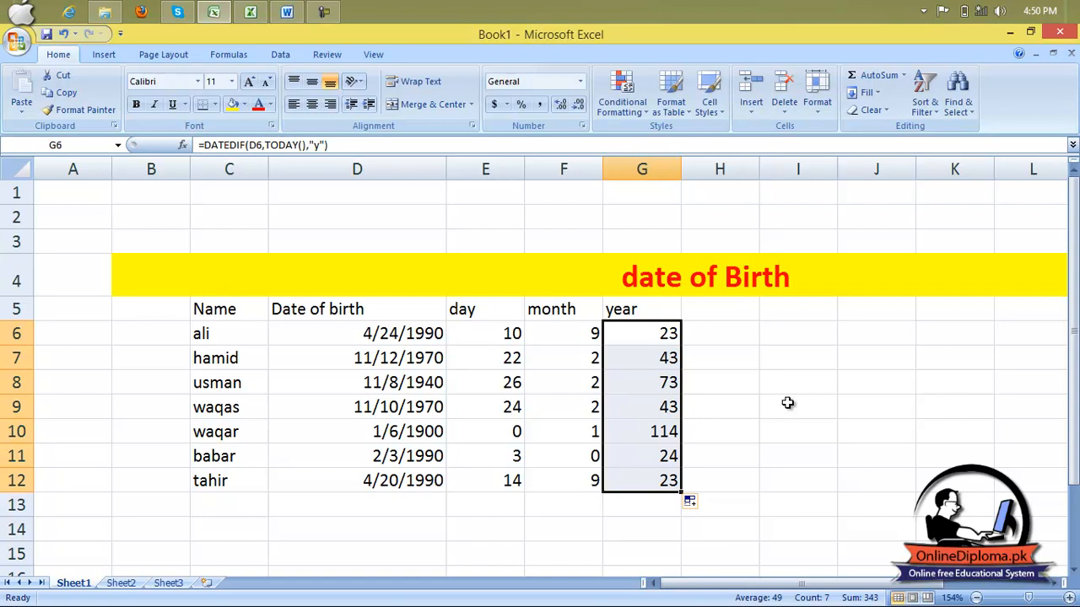
Minimize the workbook to return to the Word lesson document.
{"action": "left_click", "coordinate": [1009, 33]}
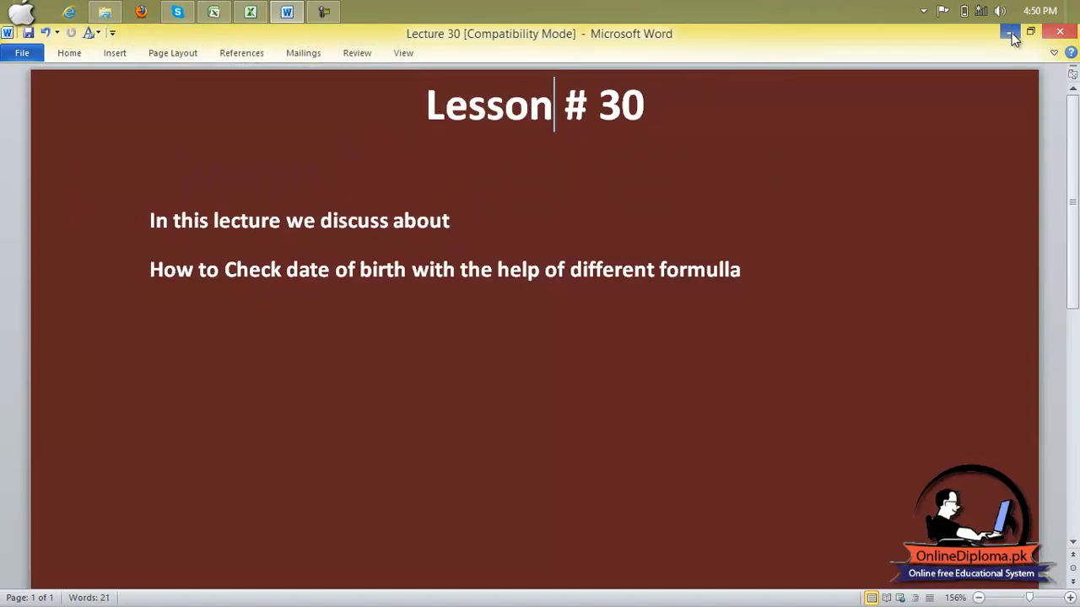